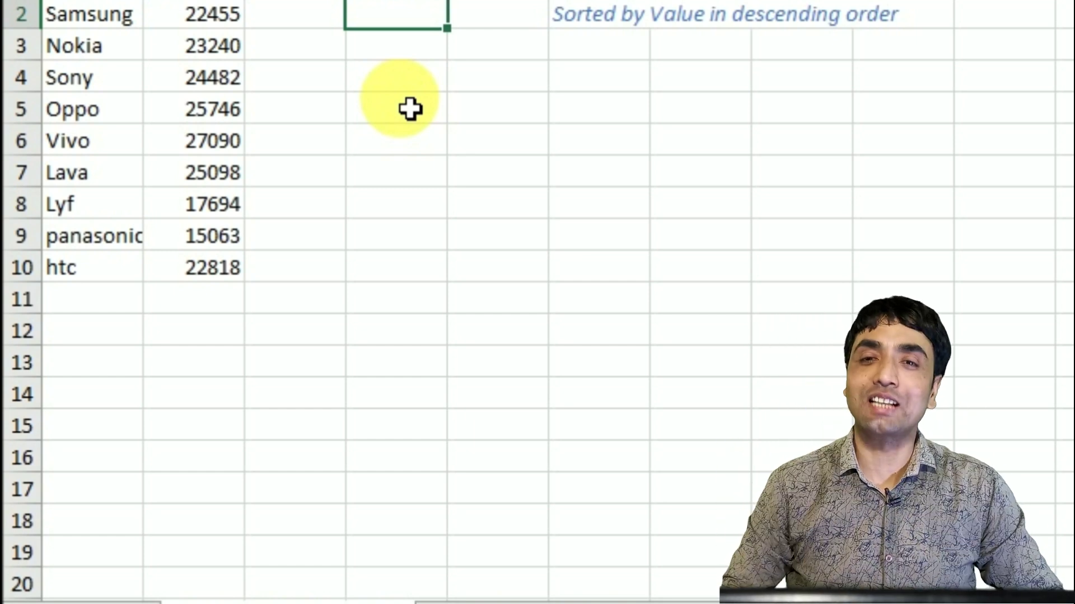
# - Enter =SORT(A2:A10) in D2 to list the brand names alphabetically
pyautogui.write('=sort')
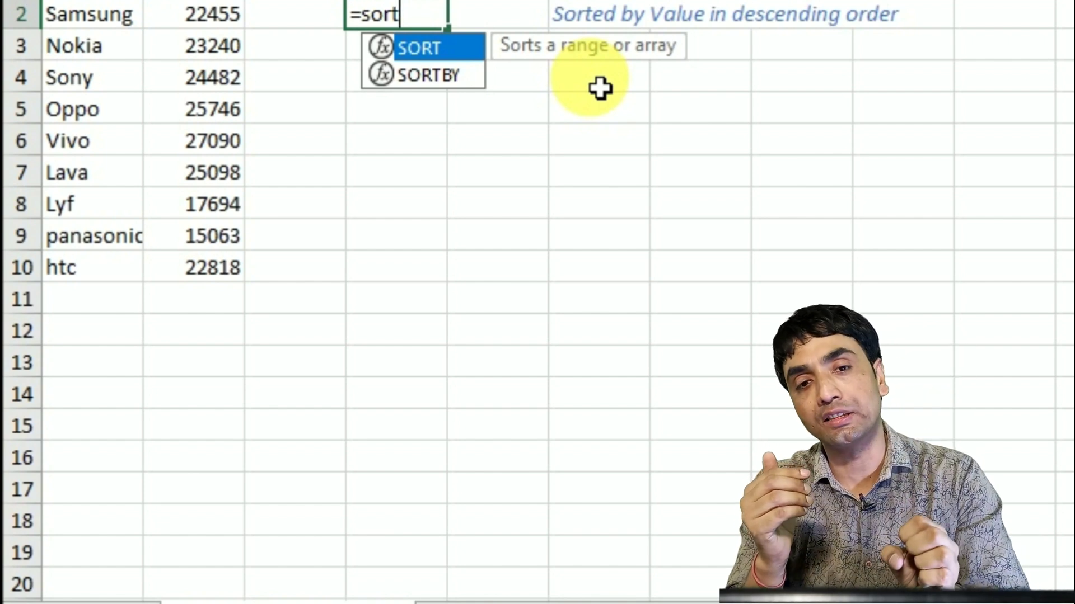
pyautogui.press('Tab')
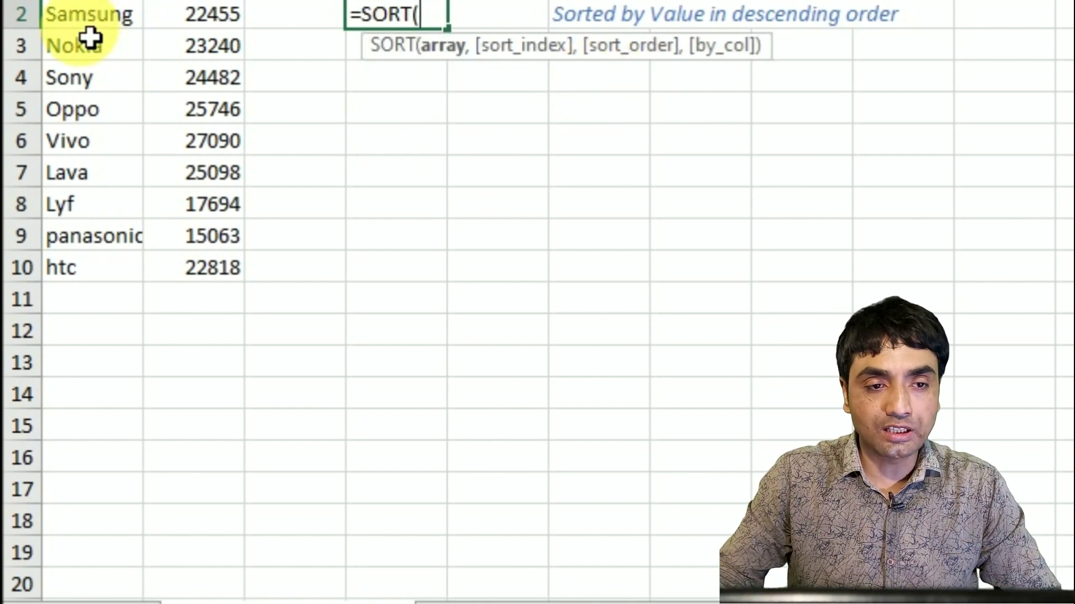
pyautogui.click(87, 23)
pyautogui.moveTo(84, 159); pyautogui.dragTo(69, 280)
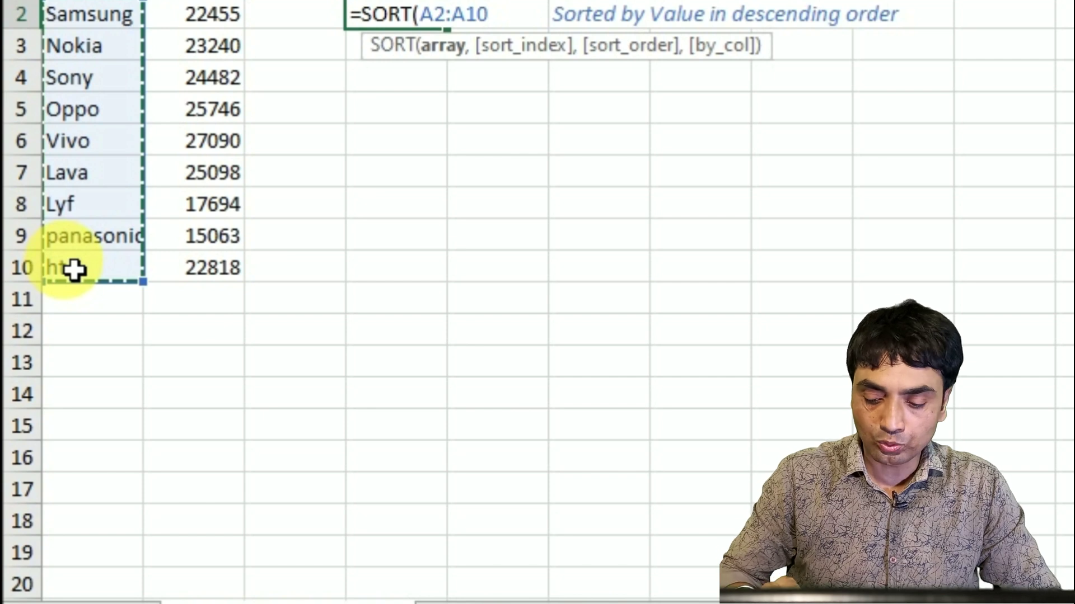
pyautogui.press('Return')
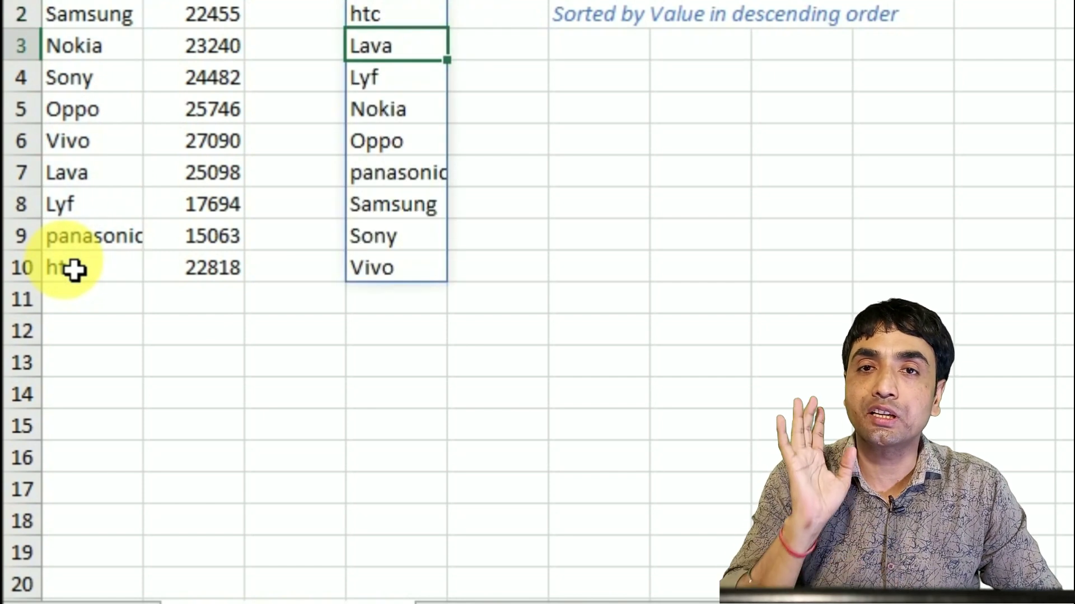
# - Delete the SORT formula from D2 and begin typing =sortby in its place
pyautogui.press('Up')
pyautogui.press('Delete')
pyautogui.write('=so')
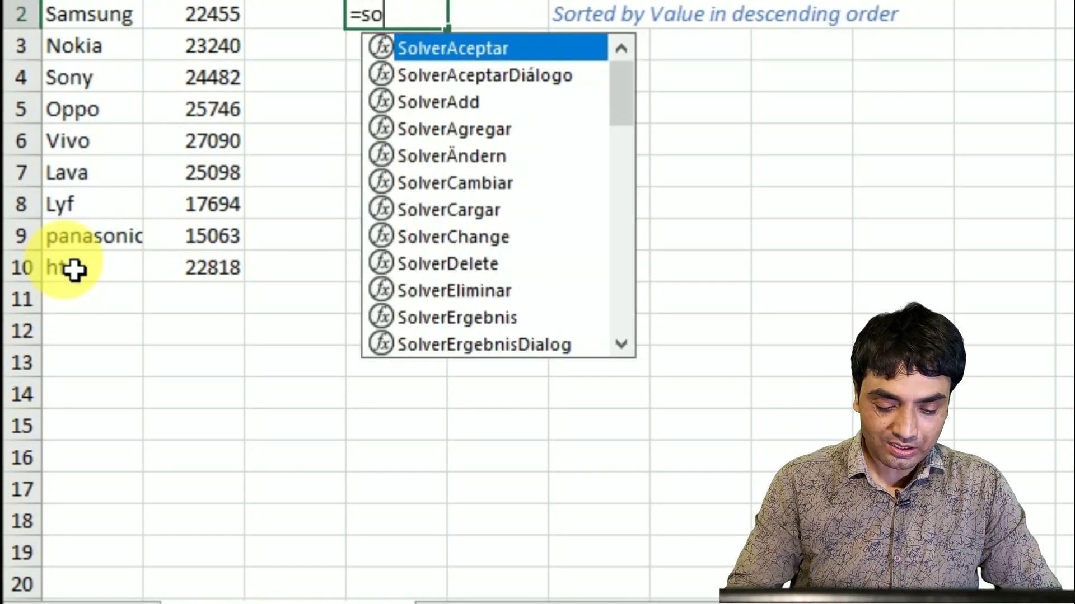
pyautogui.write('rtby')
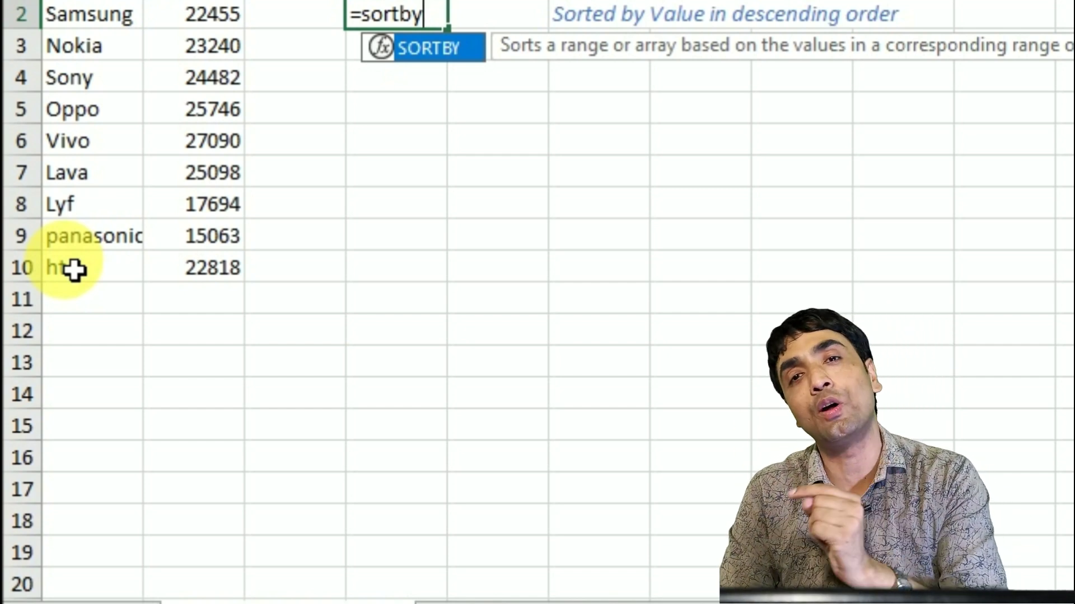
# - Show the #NAME? error from bare =sortby, highlight A2:A10 and B2:B10, then retype =sortby in D2
pyautogui.press('Escape')
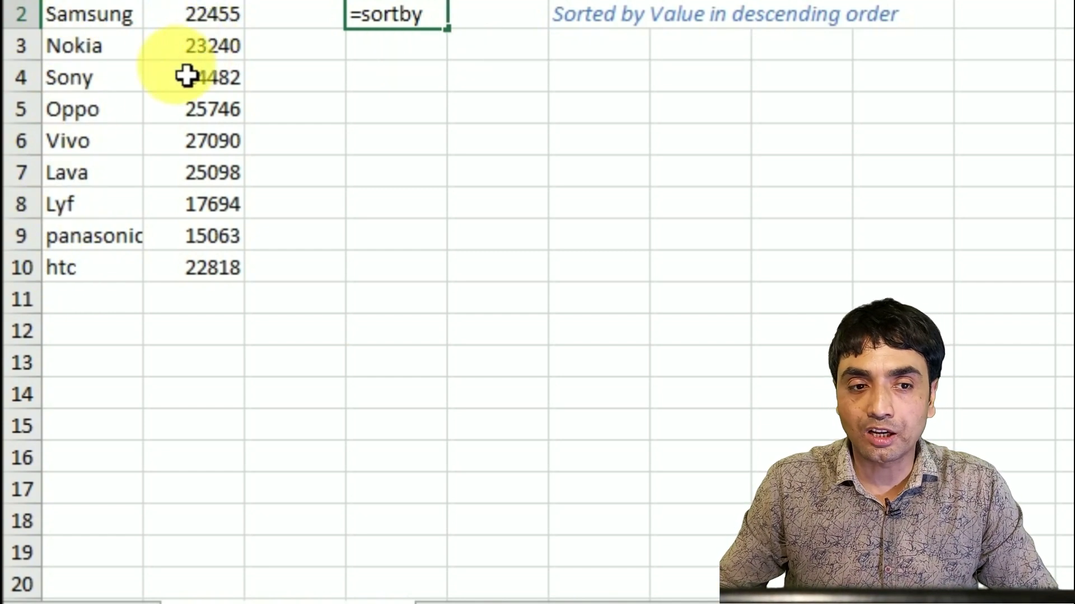
pyautogui.click(109, 59)
pyautogui.moveTo(92, 15); pyautogui.dragTo(95, 286)
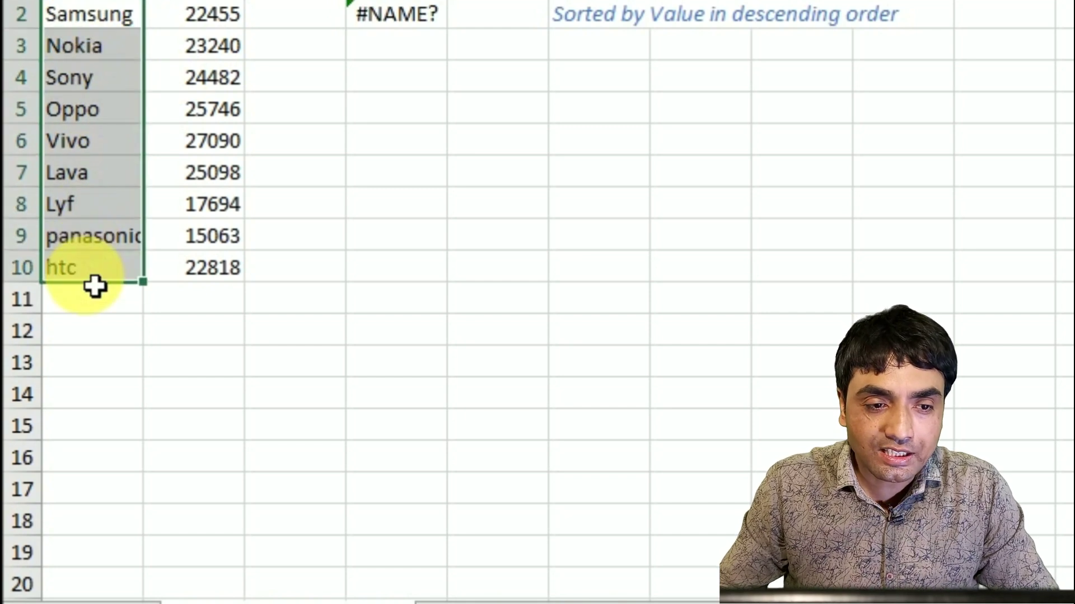
pyautogui.moveTo(227, 17); pyautogui.dragTo(200, 268)
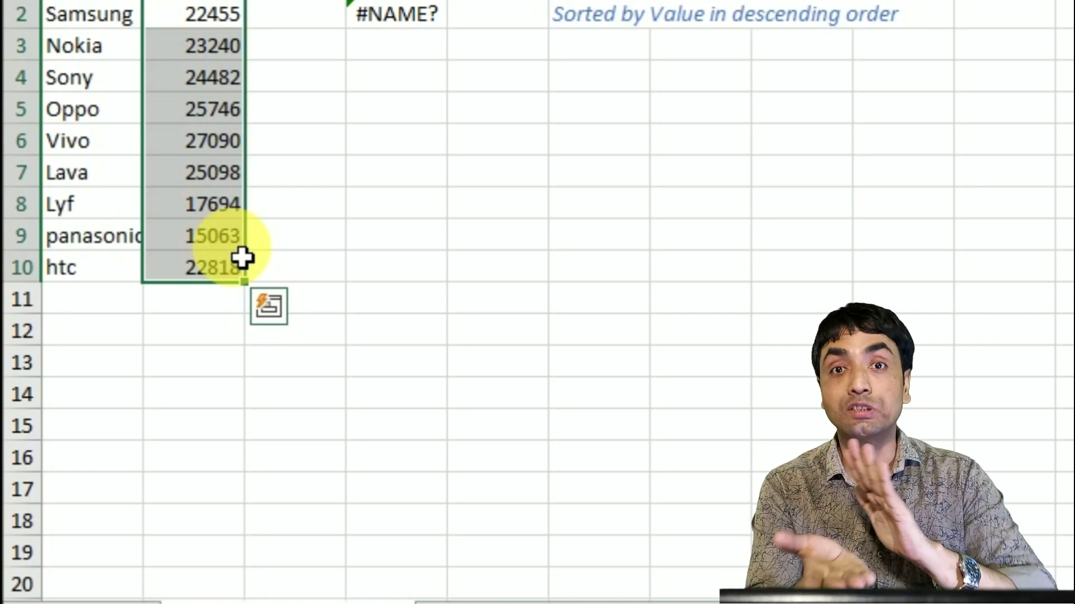
pyautogui.click(374, 13)
pyautogui.write('=so')
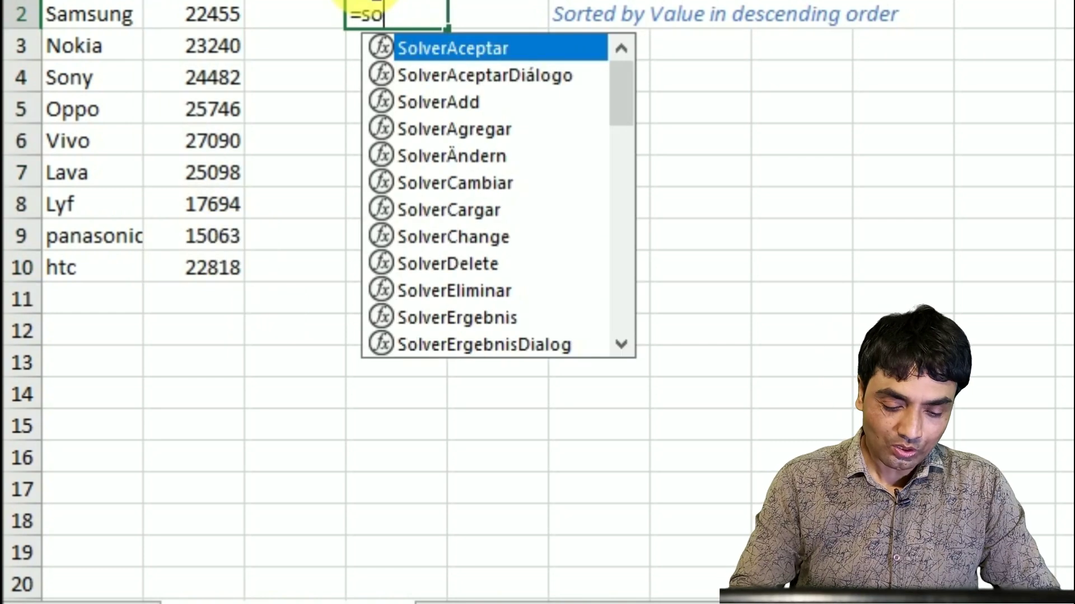
pyautogui.write('rtby')
# - Build =SORTBY(A2:A10,B2:B10,-1) in D2, choosing -1 for descending order
pyautogui.press('Tab')
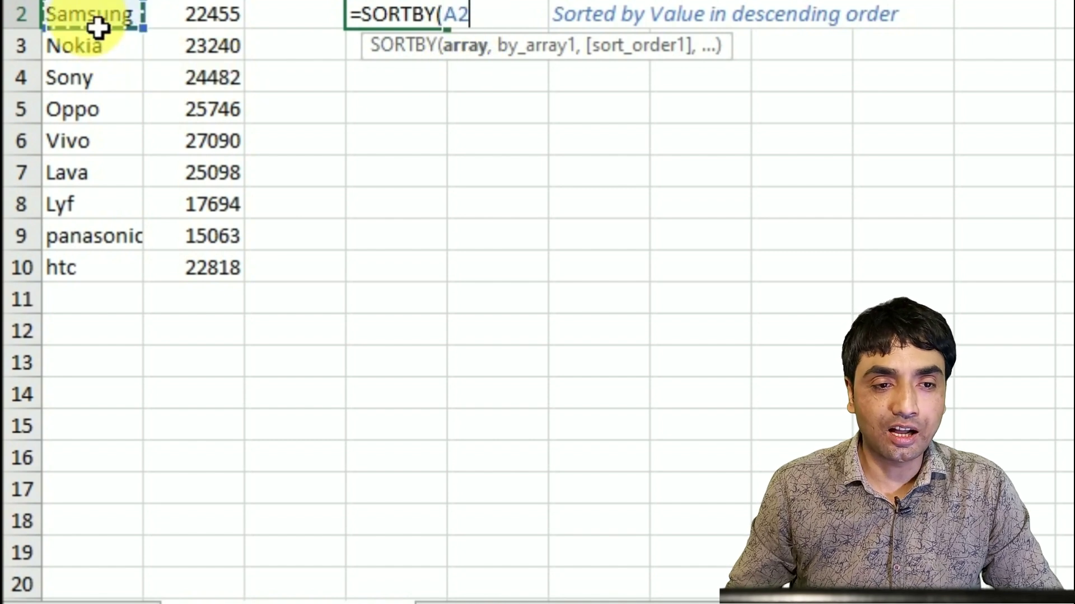
pyautogui.moveTo(98, 27); pyautogui.dragTo(70, 268)
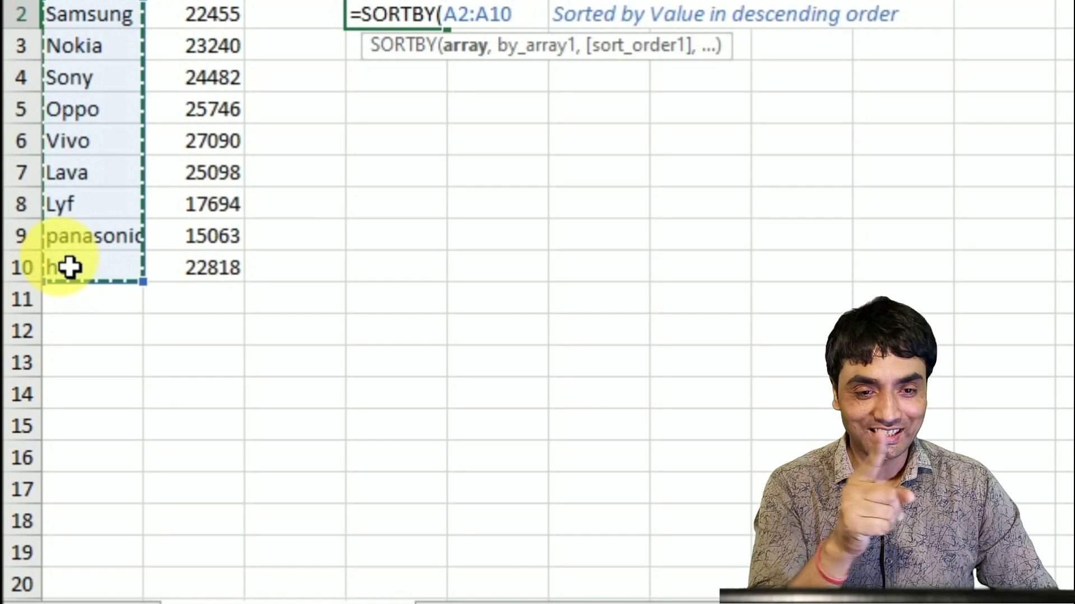
pyautogui.write(',')
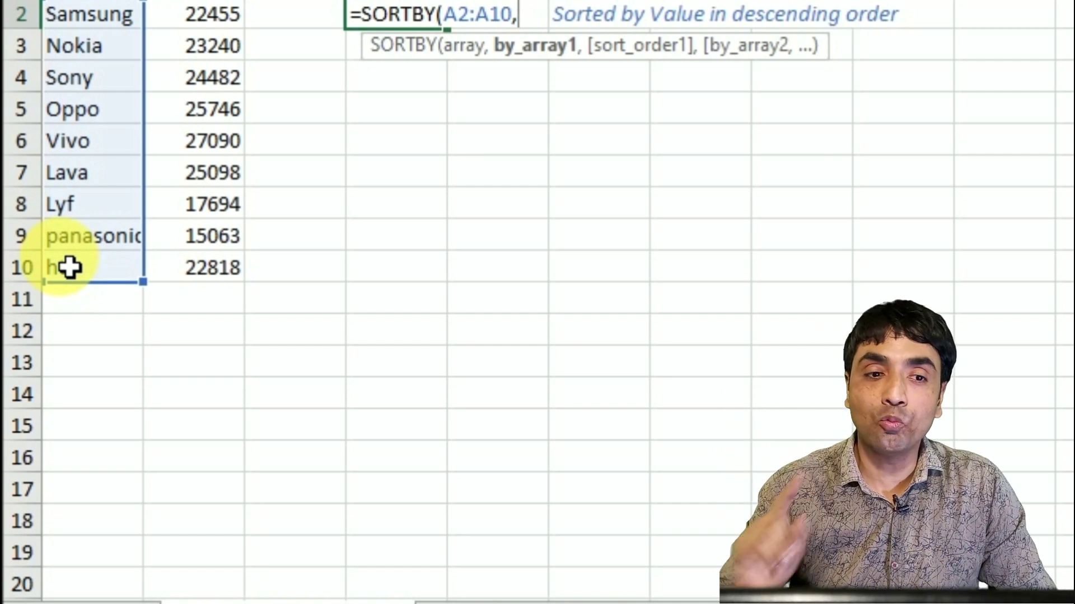
pyautogui.click(223, 15)
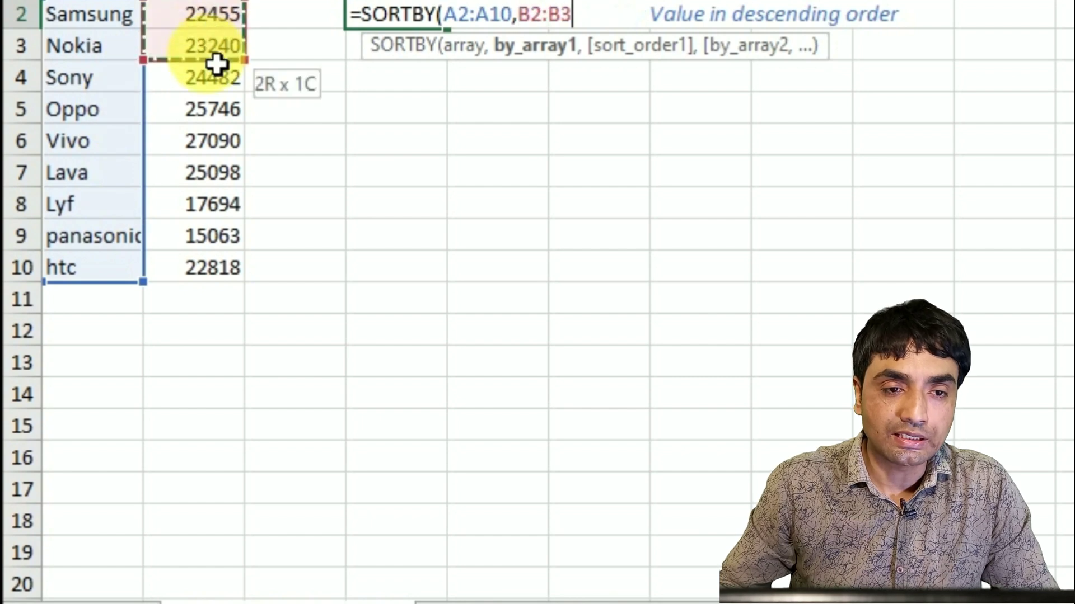
pyautogui.moveTo(218, 52); pyautogui.dragTo(216, 269)
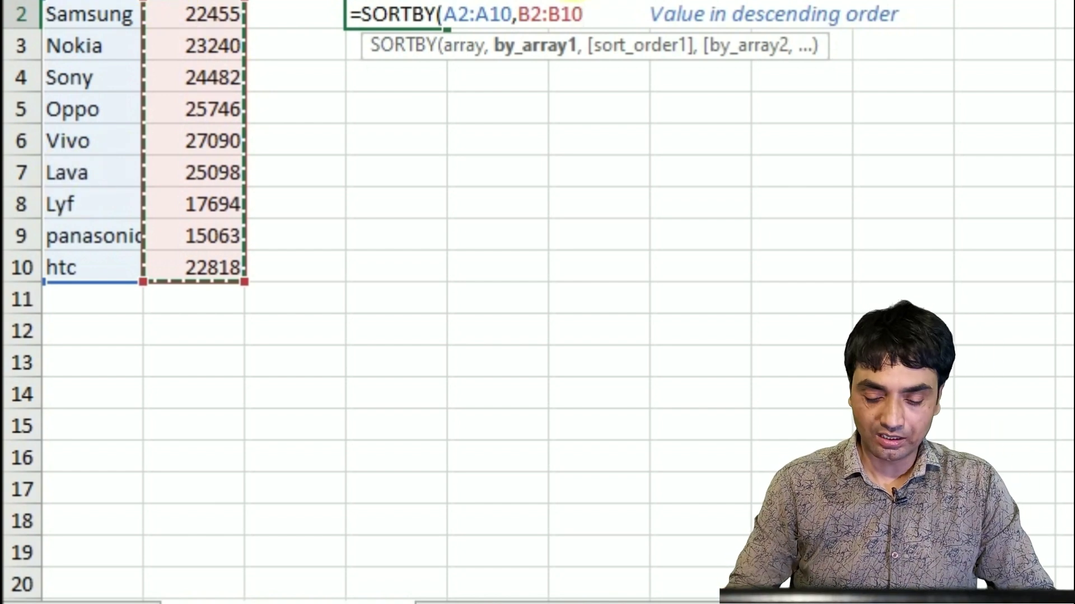
pyautogui.write(',')
pyautogui.press('Down')
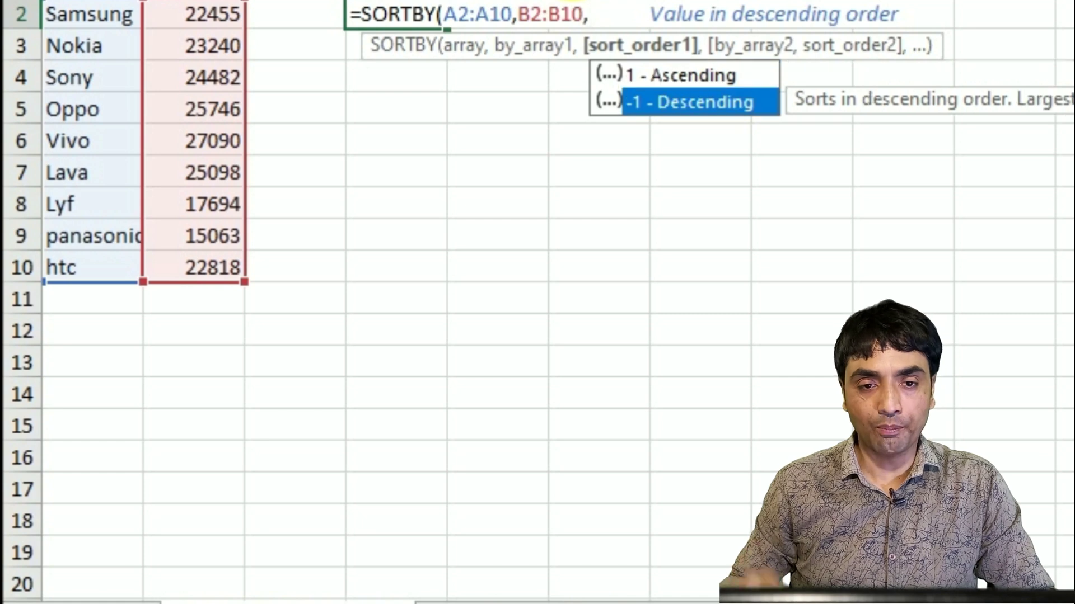
pyautogui.press('Tab')
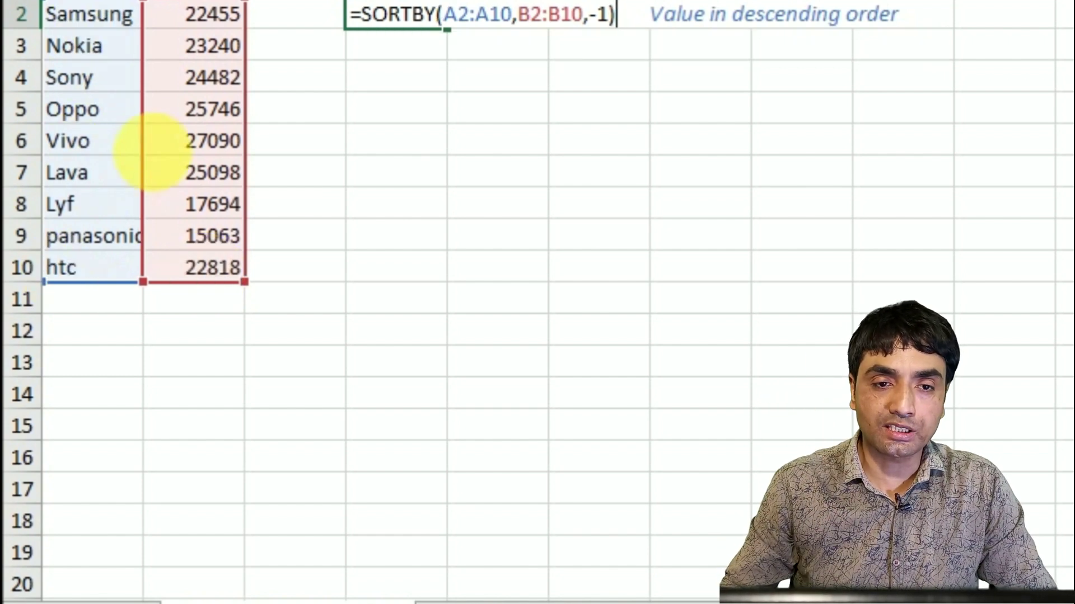
pyautogui.press('Left')
pyautogui.press('Left')
pyautogui.press('Left')
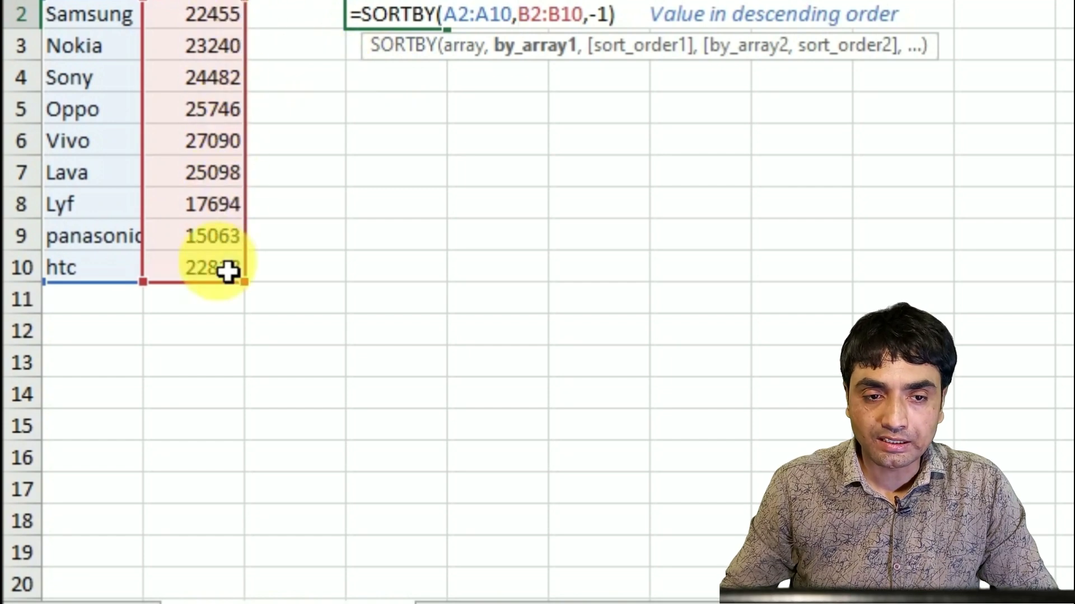
# - Commit the SORTBY formula and compare the descending brand list in D2:D10 with the values in B2:B10
pyautogui.press('Return')
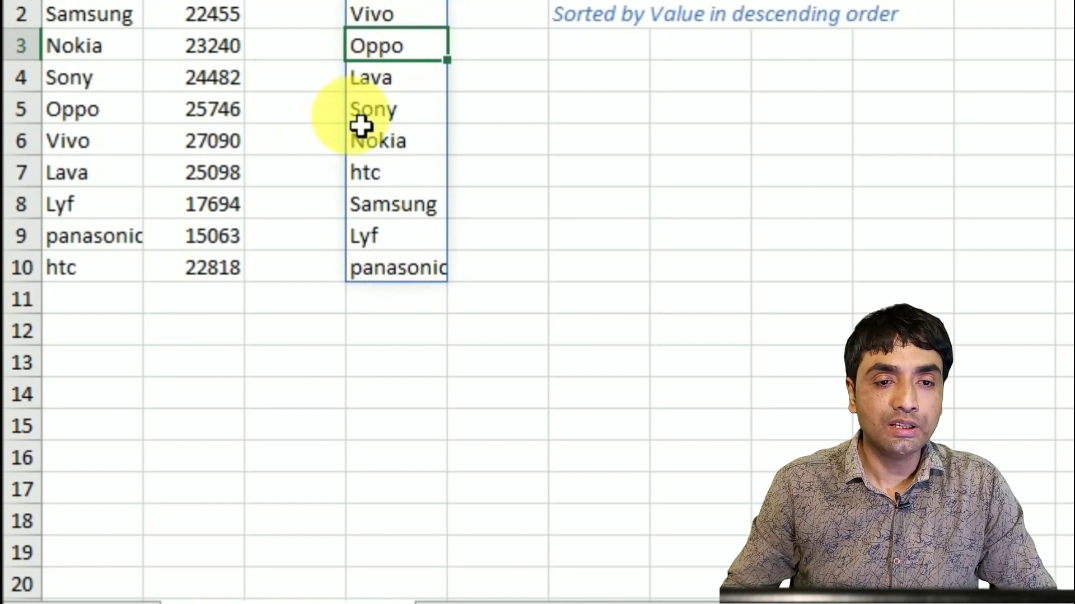
pyautogui.click(385, 25)
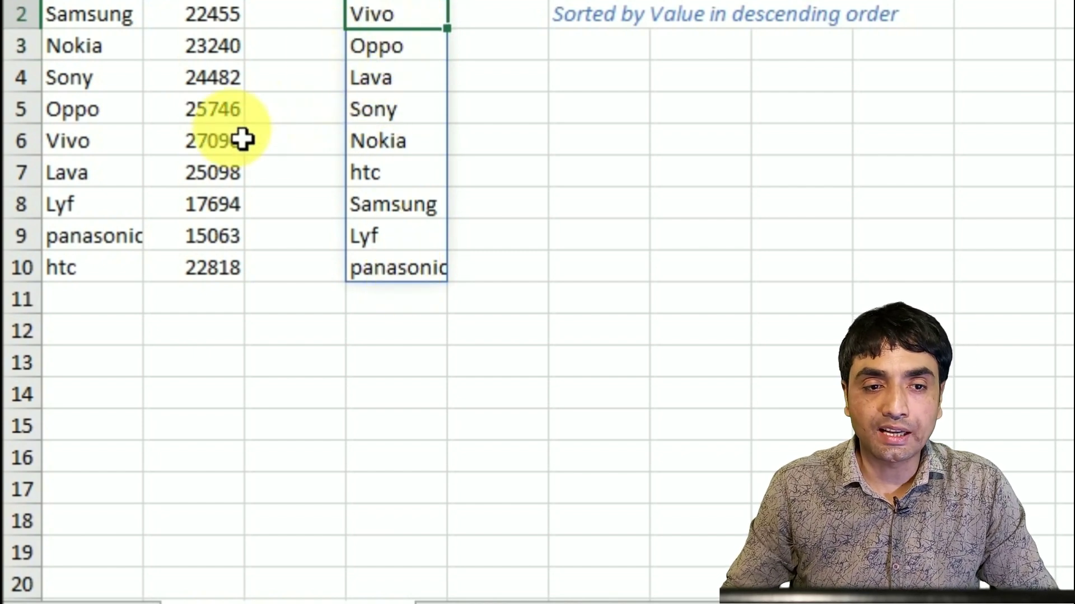
pyautogui.moveTo(196, 18); pyautogui.dragTo(209, 260)
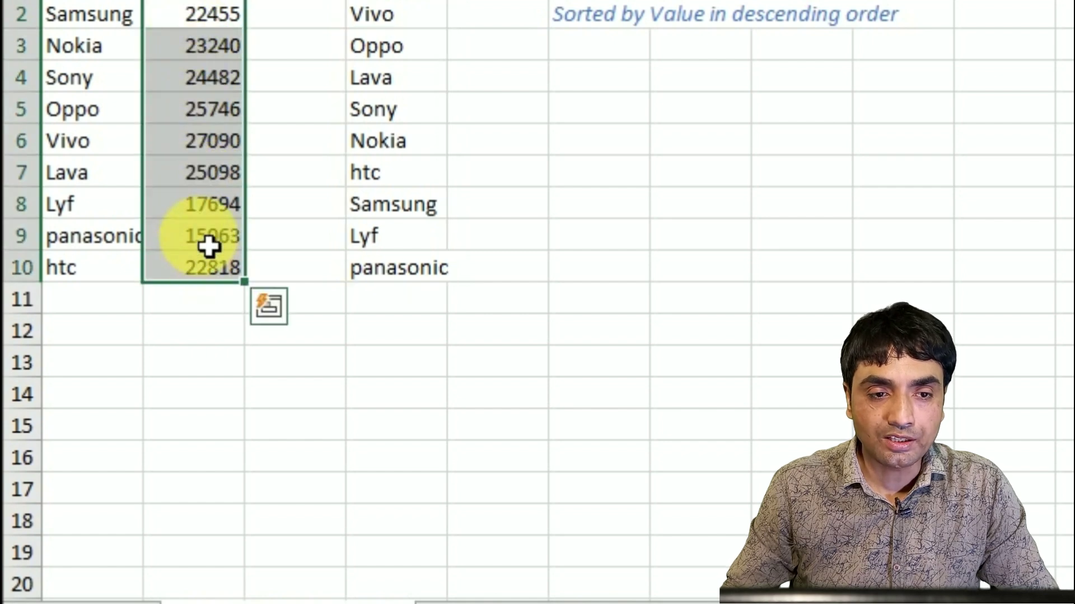
pyautogui.click(222, 148)
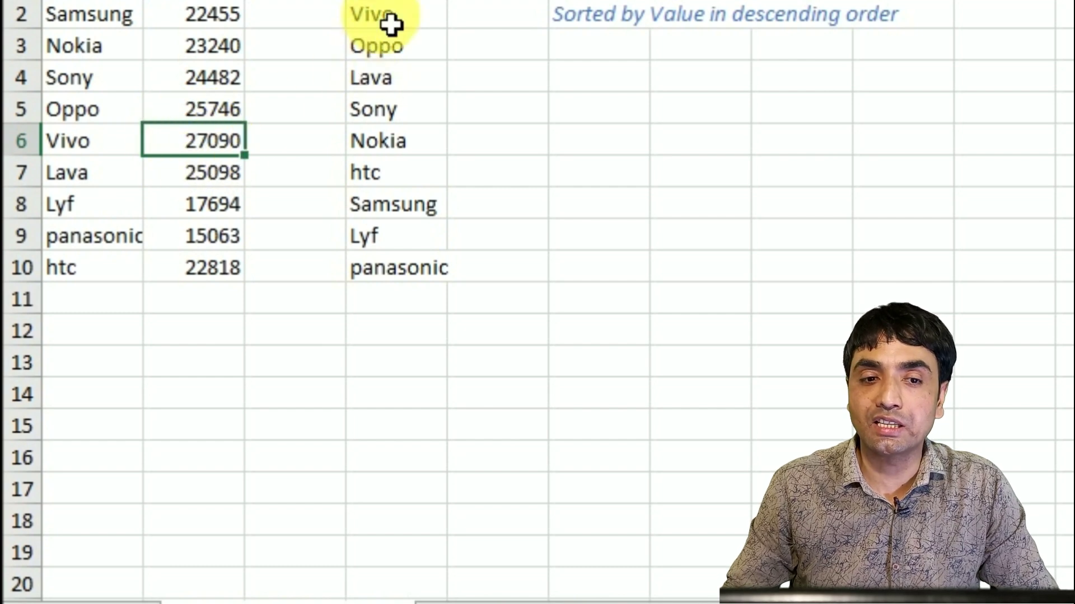
pyautogui.click(399, 53)
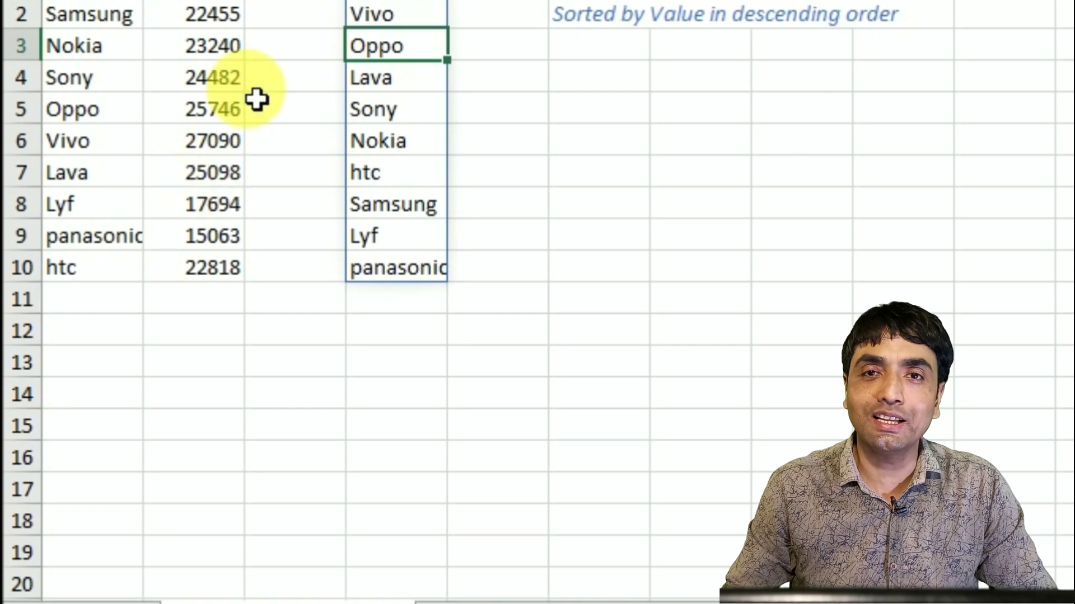
pyautogui.moveTo(382, 18); pyautogui.dragTo(374, 274)
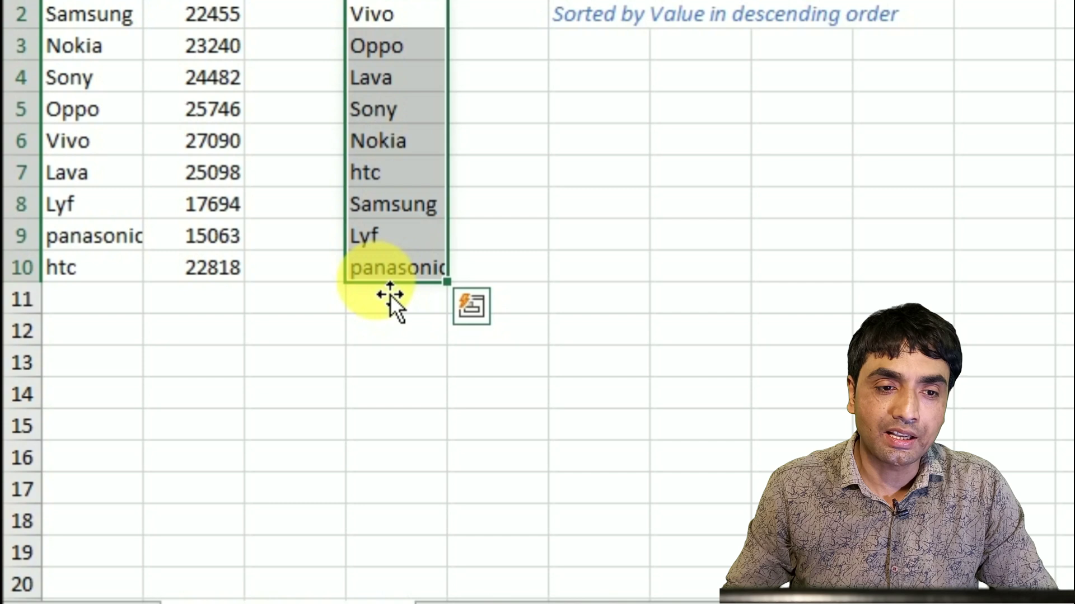
pyautogui.click(390, 277)
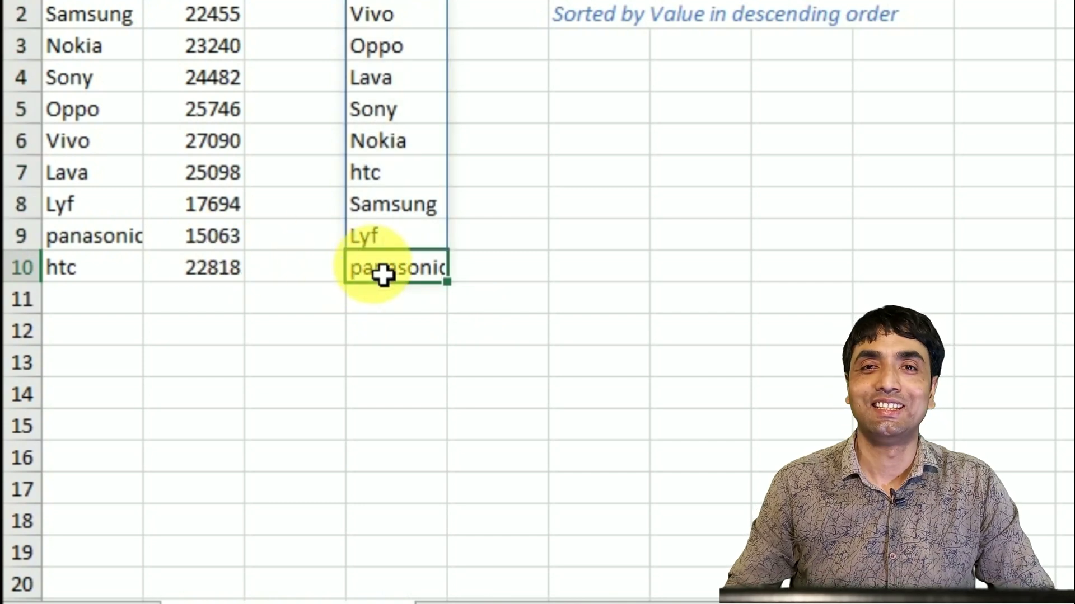
pyautogui.moveTo(190, 14); pyautogui.dragTo(214, 274)
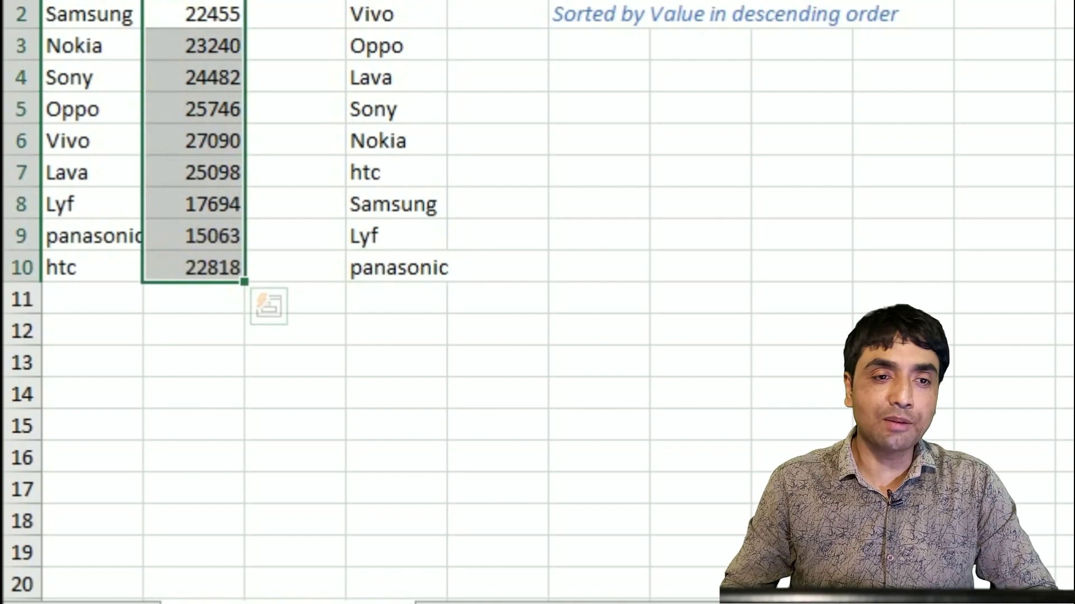
pyautogui.moveTo(69, 24); pyautogui.dragTo(73, 235)
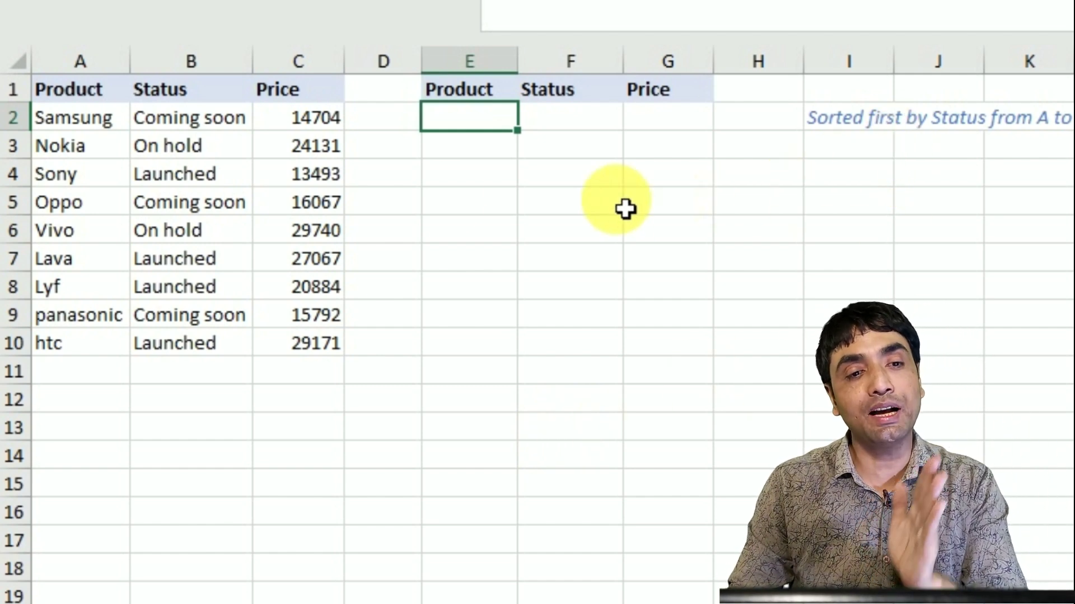
# - Start a SORTBY formula in E2 with the product table A2:C10 as the array
pyautogui.moveTo(193, 90)
pyautogui.mouseDown()
pyautogui.moveTo(207, 234)
pyautogui.moveTo(193, 286)
pyautogui.mouseUp()
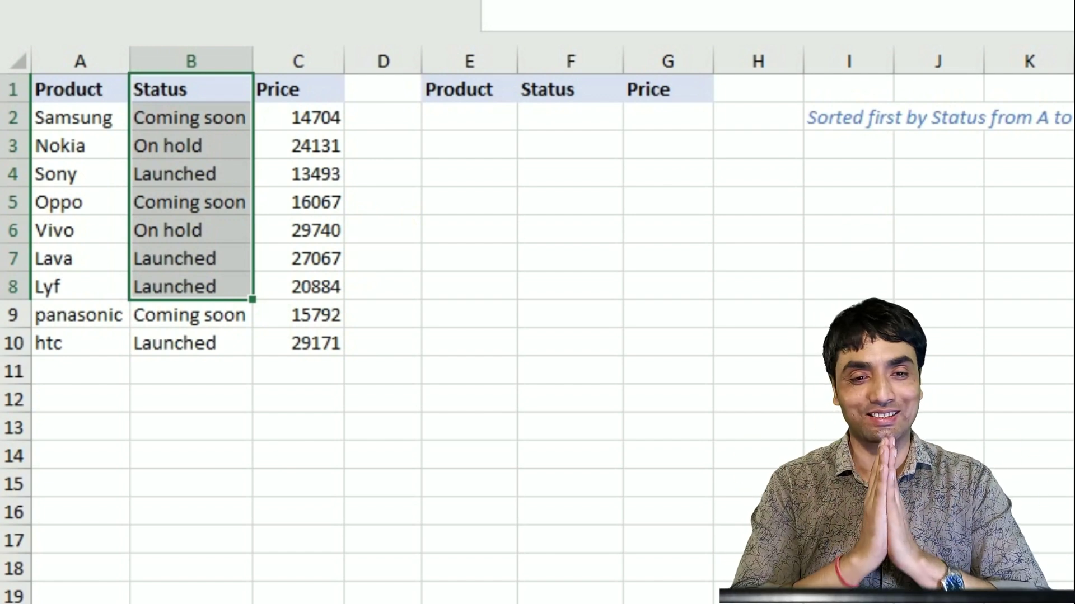
pyautogui.click(469, 117)
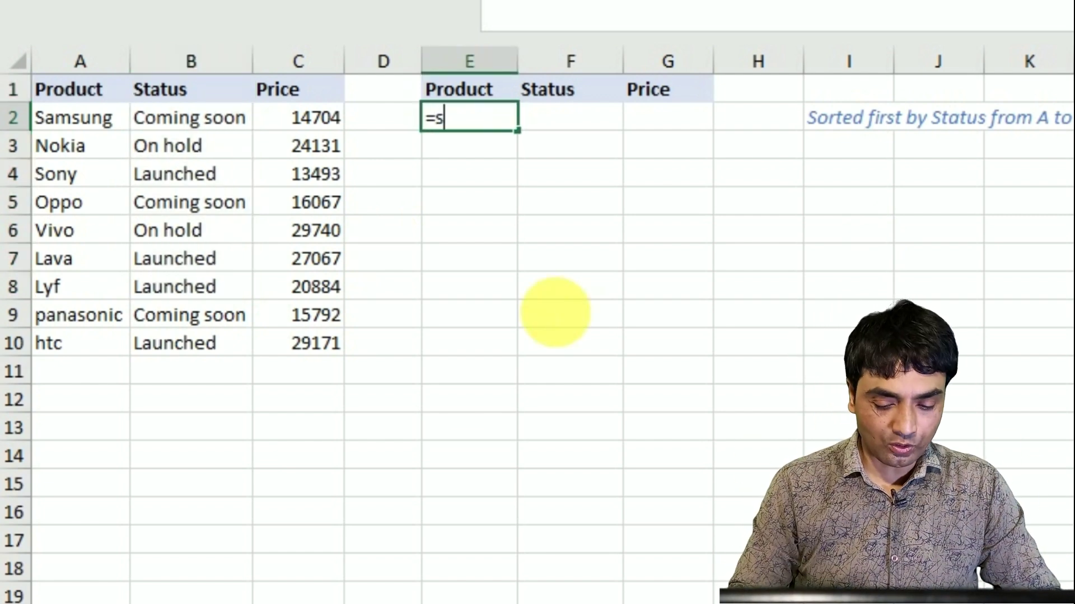
pyautogui.write('ortb')
pyautogui.press('Tab')
pyautogui.moveTo(89, 128)
pyautogui.mouseDown()
pyautogui.moveTo(95, 318)
pyautogui.moveTo(141, 343)
pyautogui.moveTo(348, 319)
pyautogui.moveTo(346, 345)
pyautogui.mouseUp()
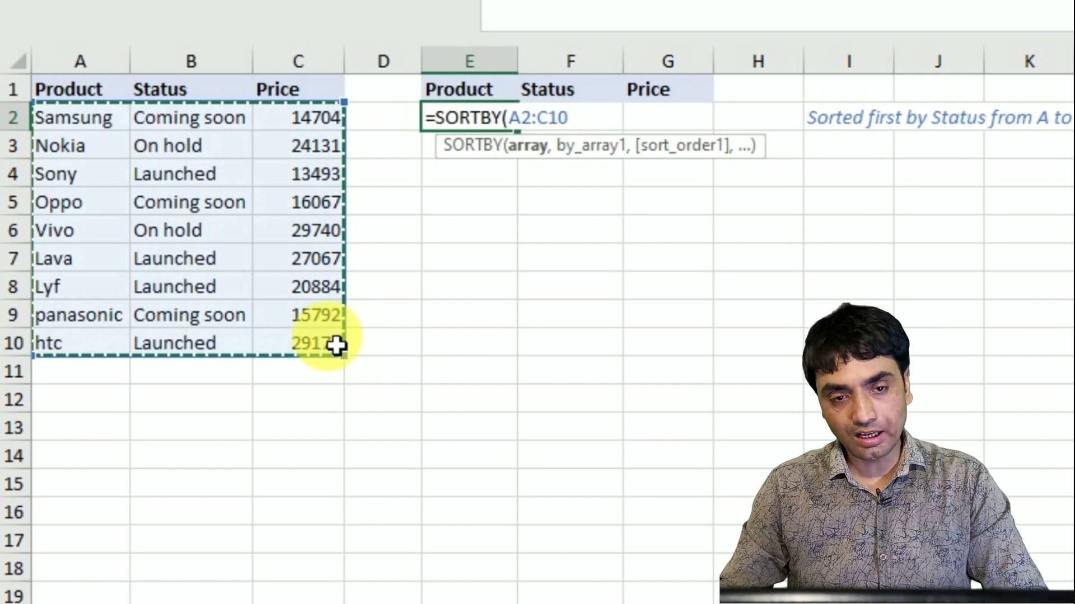
pyautogui.write(',')
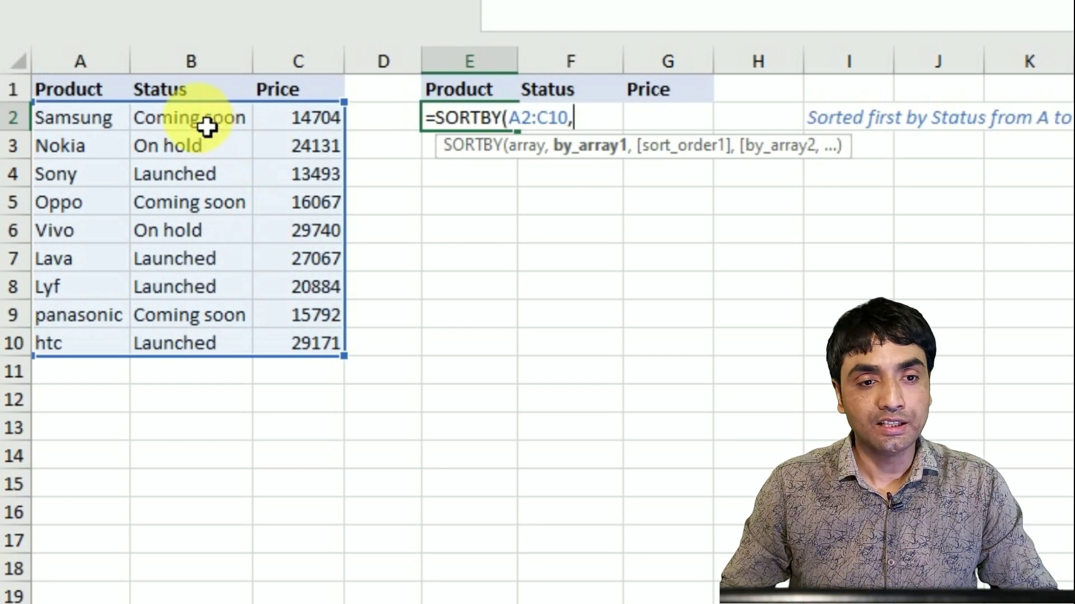
# - Add Status B2:B10 ascending and Price C2:C10 descending as sort keys, then commit
pyautogui.moveTo(204, 126); pyautogui.dragTo(206, 343)
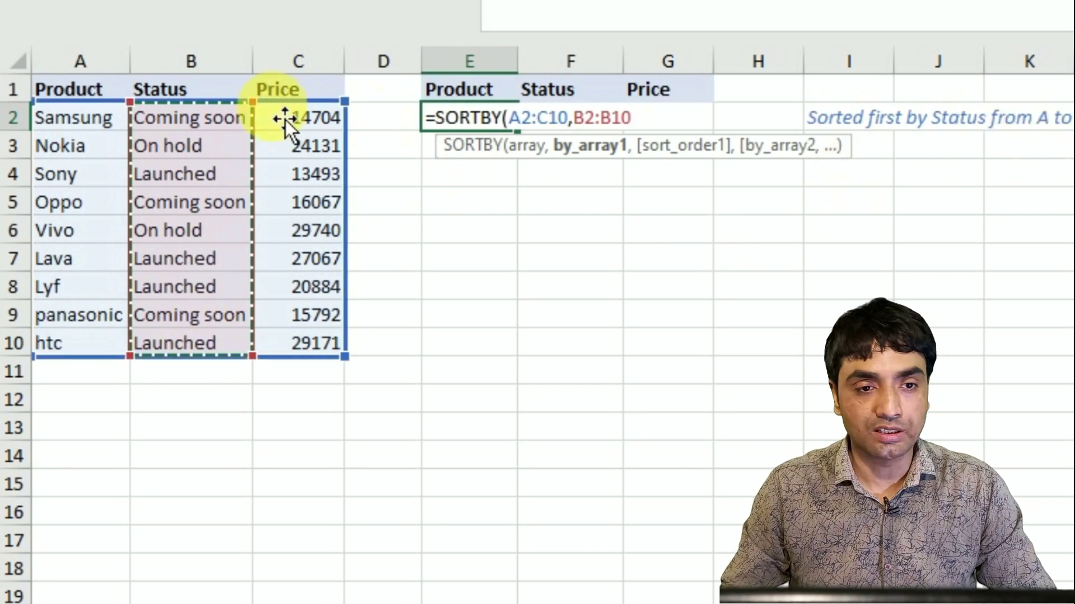
pyautogui.write(',')
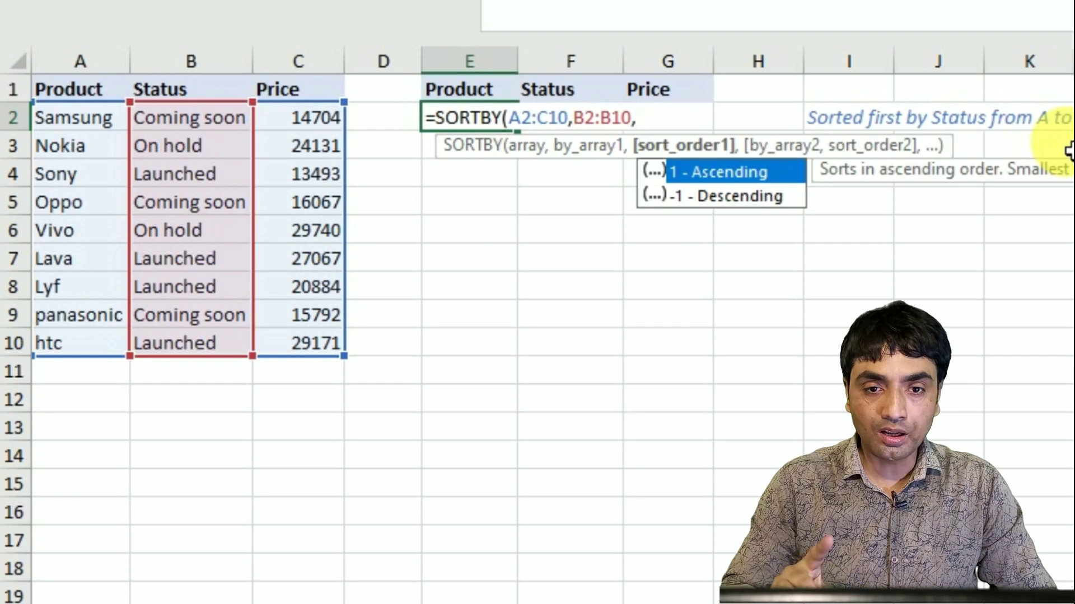
pyautogui.write('1')
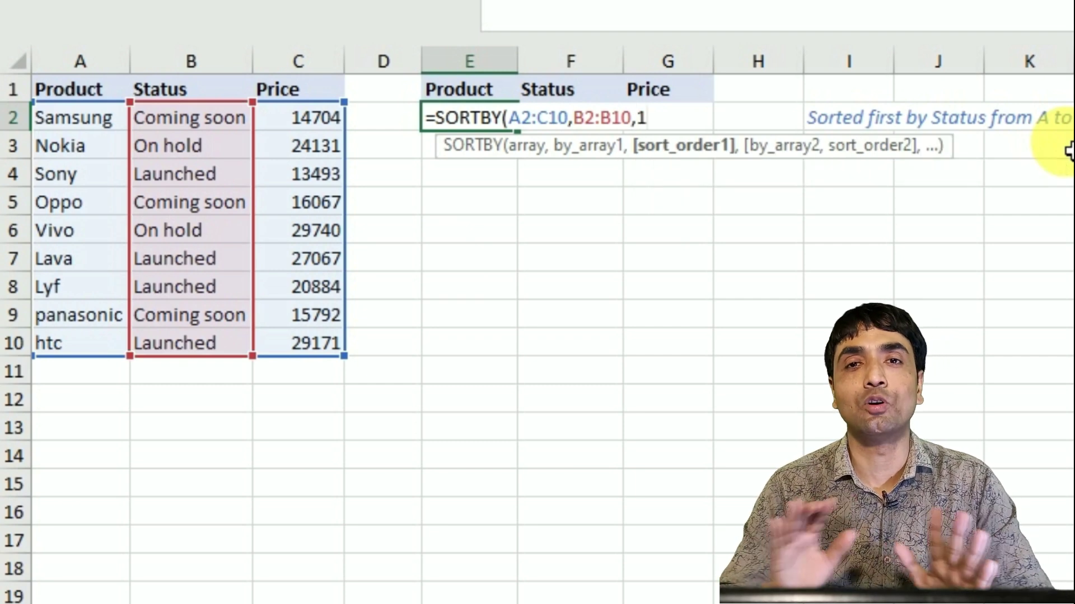
pyautogui.write(',')
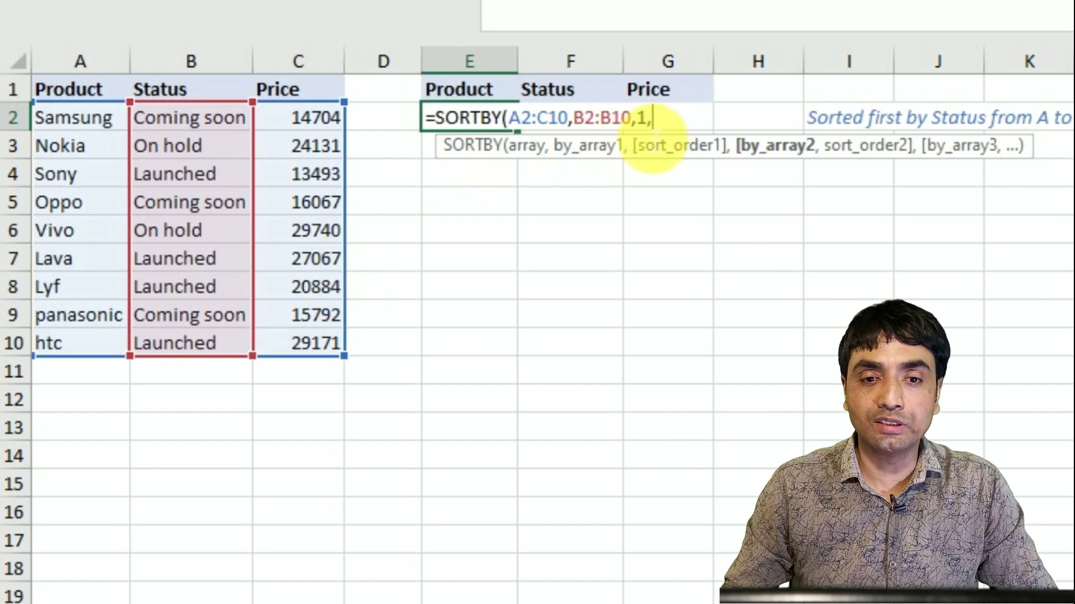
pyautogui.moveTo(329, 122); pyautogui.dragTo(323, 343)
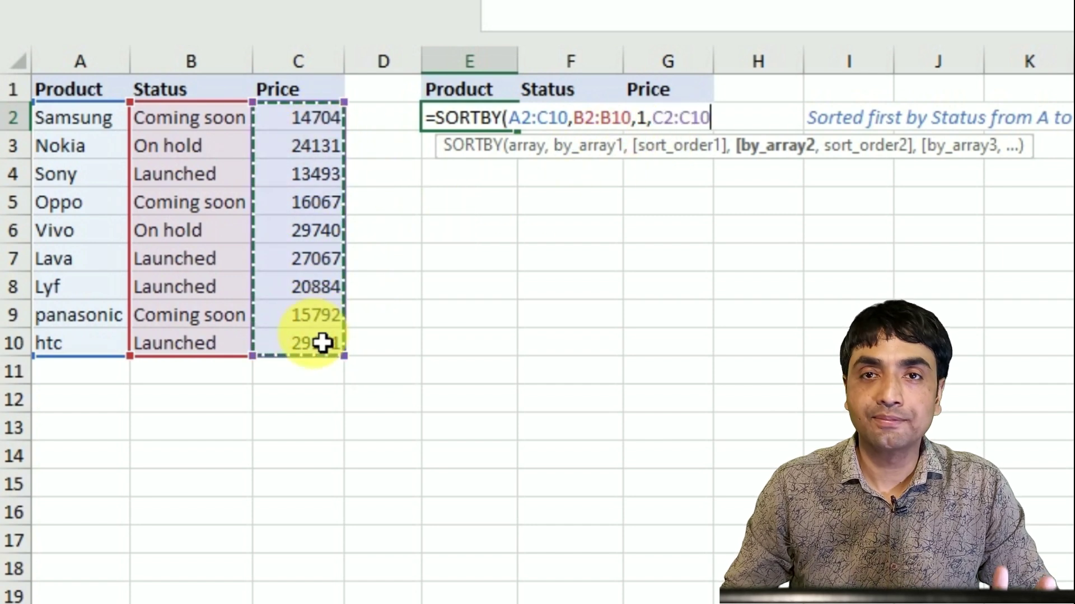
pyautogui.write(',-1')
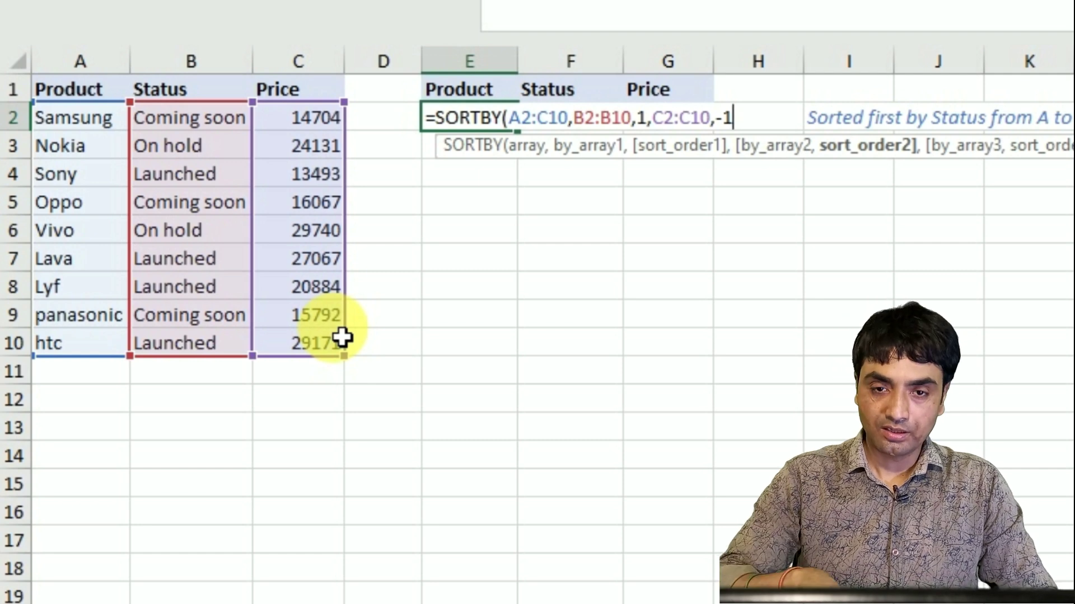
pyautogui.write(')')
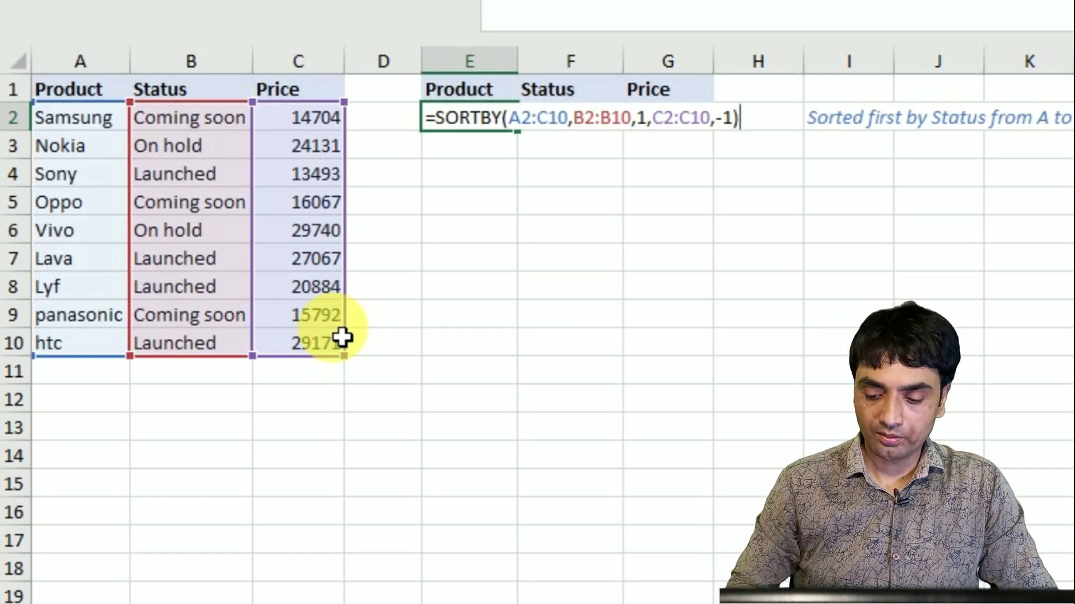
pyautogui.press('Return')
pyautogui.click(858, 118)
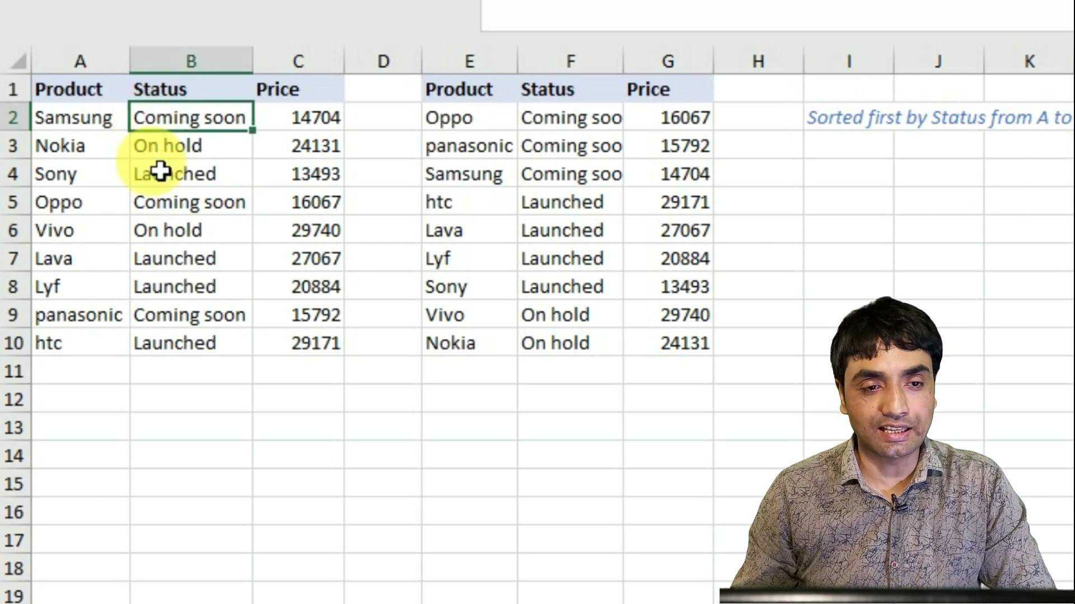
# - Review the E2 formula's arguments: table A2:C10, Status ascending (1), Price descending (-1)
pyautogui.moveTo(155, 128); pyautogui.dragTo(185, 343)
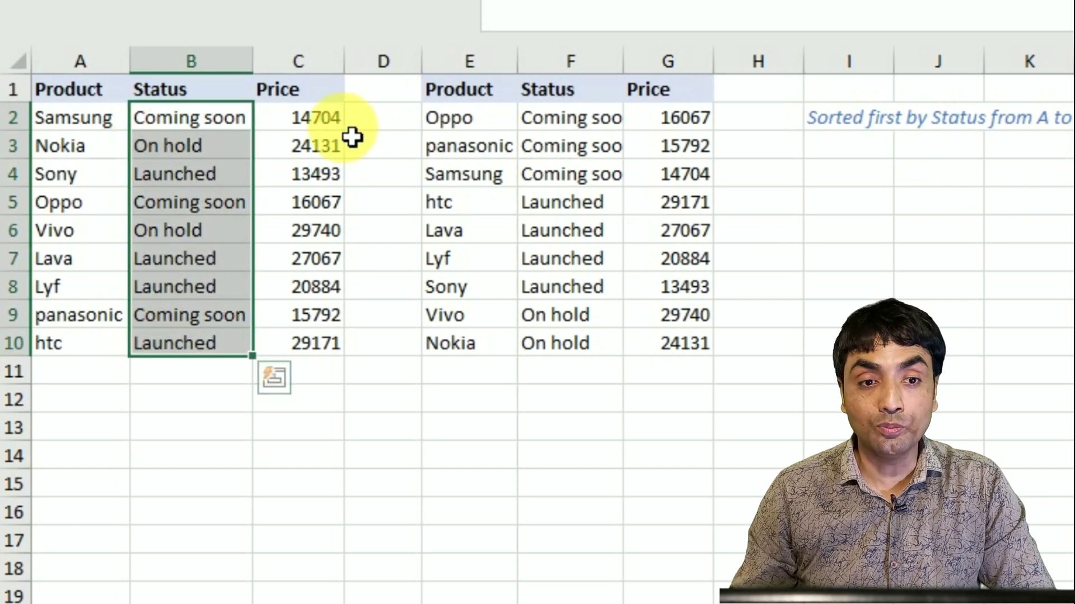
pyautogui.click(336, 124)
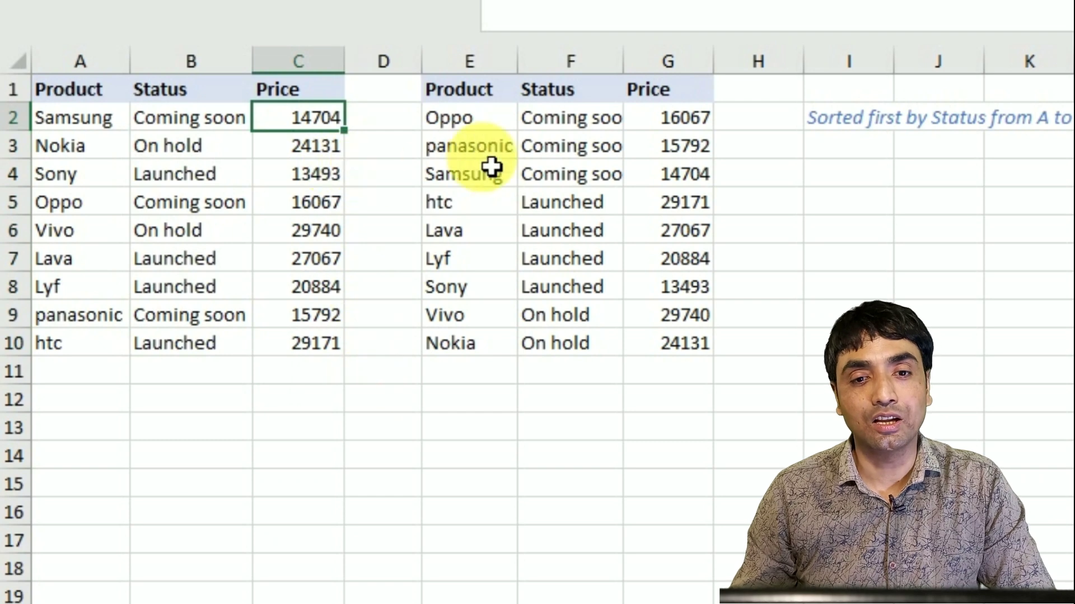
pyautogui.doubleClick(461, 118)
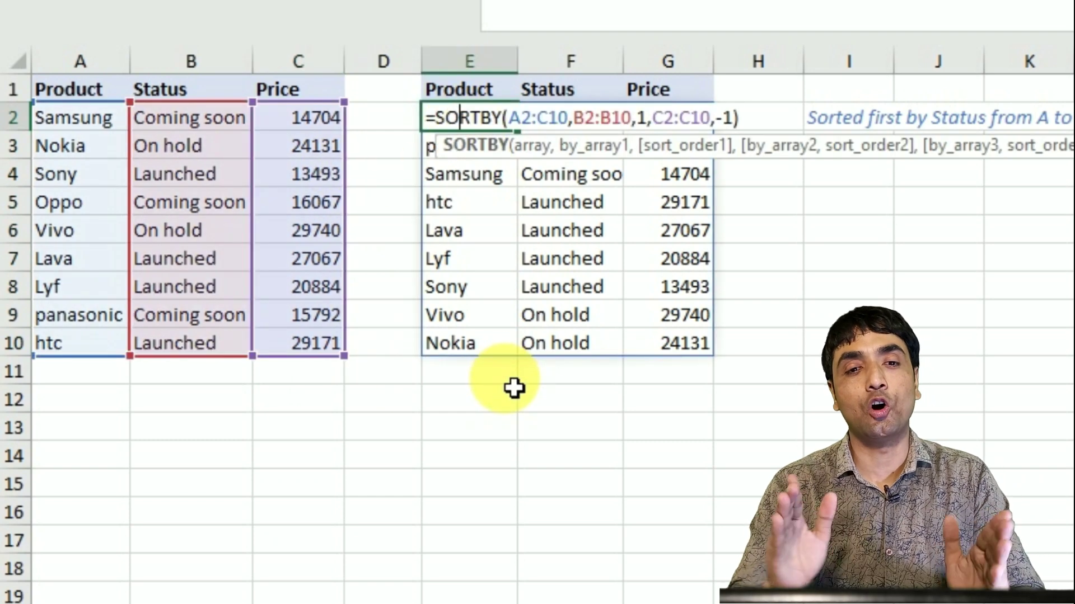
pyautogui.click(532, 119)
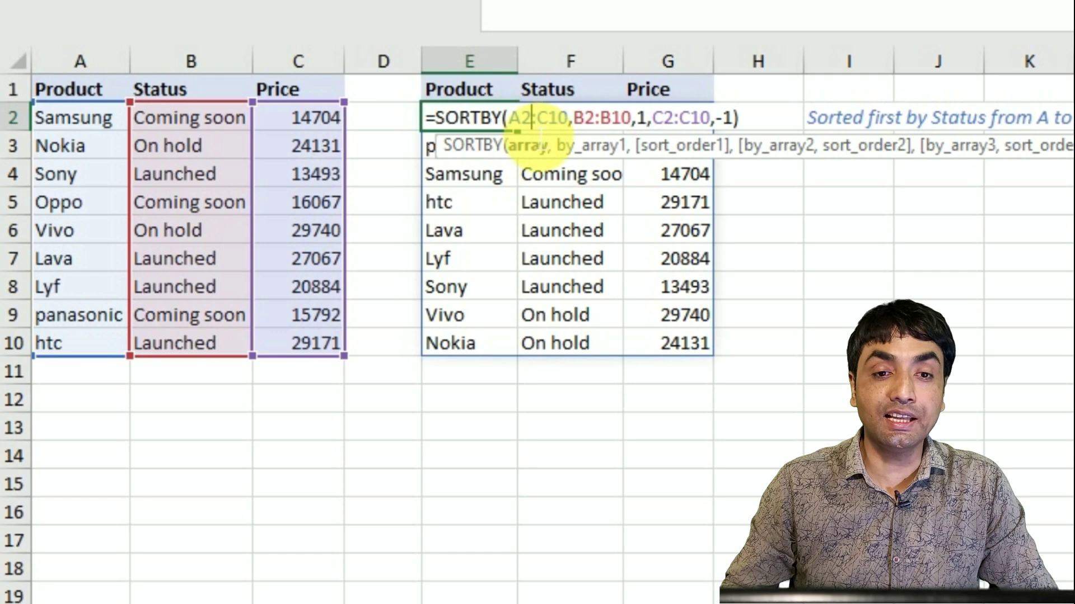
pyautogui.moveTo(50, 119); pyautogui.dragTo(300, 347)
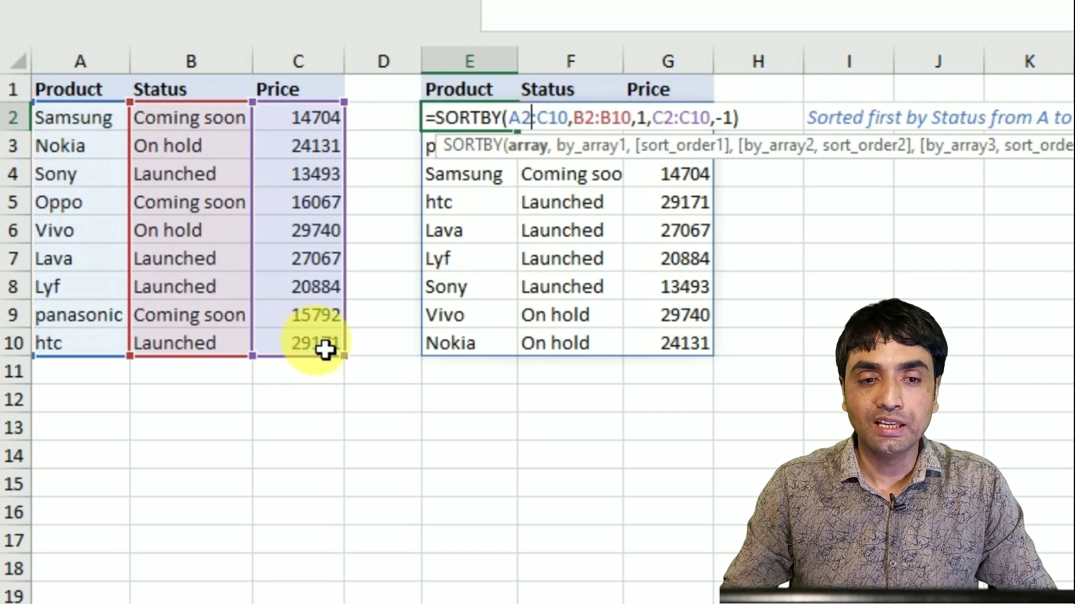
pyautogui.click(593, 144)
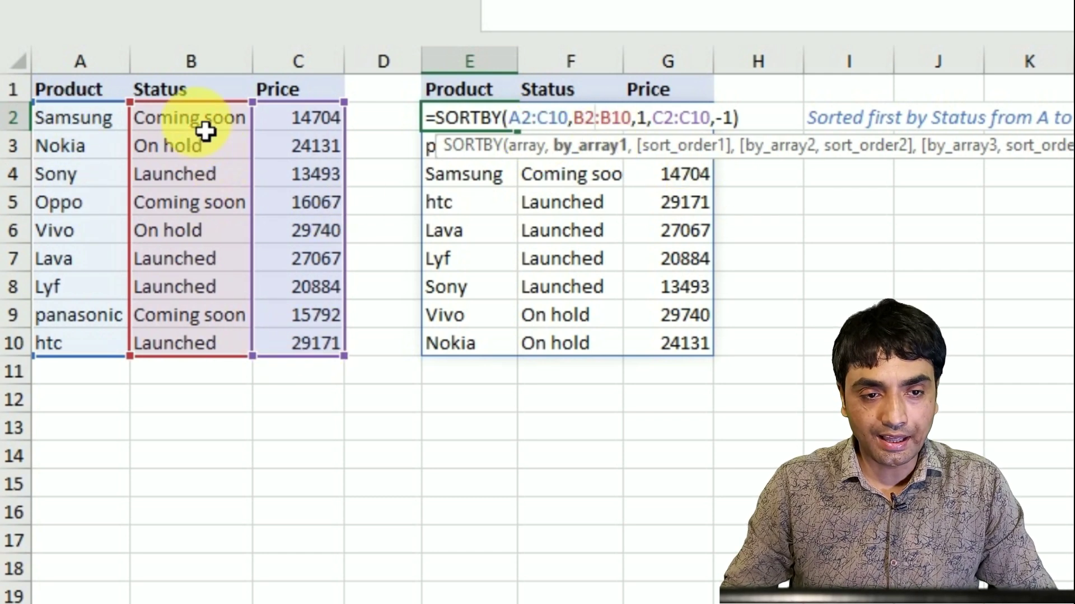
pyautogui.click(639, 119)
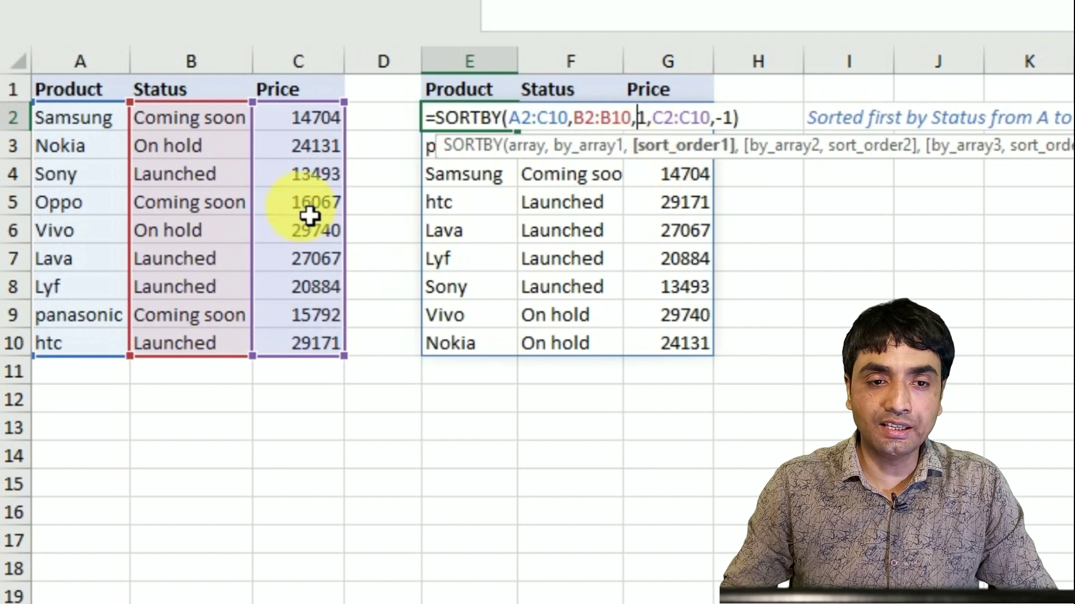
pyautogui.click(723, 119)
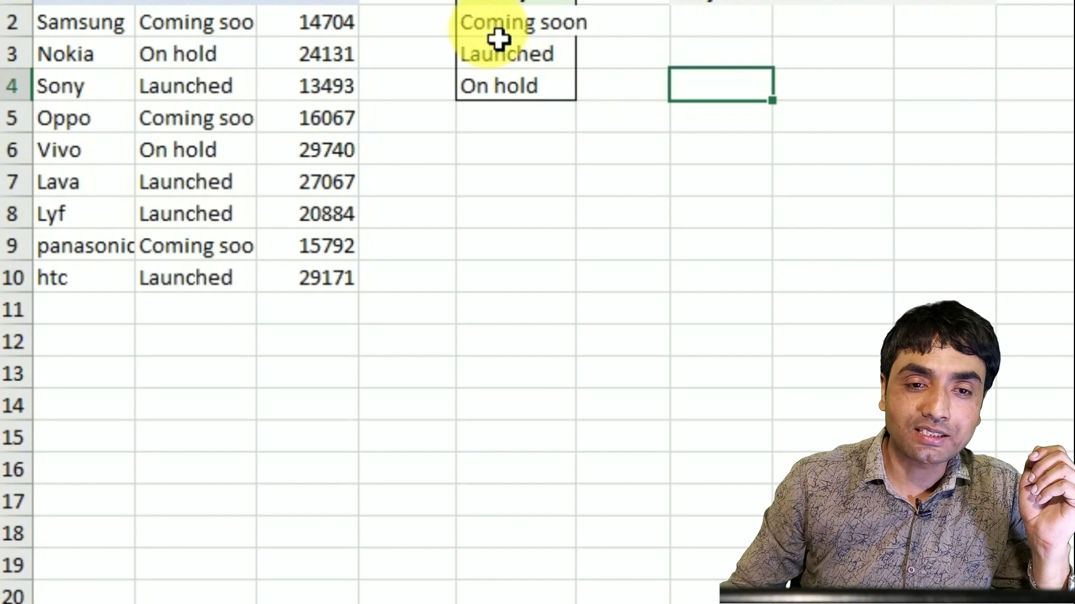
pyautogui.moveTo(496, 35); pyautogui.dragTo(511, 101)
pyautogui.click(330, 585)
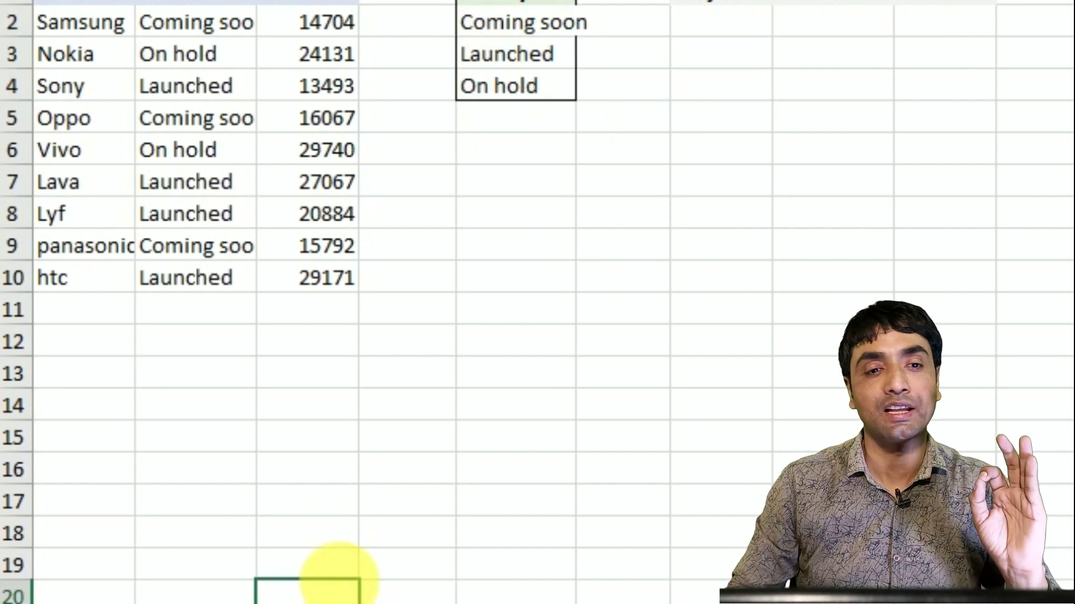
pyautogui.moveTo(193, 22)
pyautogui.mouseDown()
pyautogui.moveTo(207, 252)
pyautogui.moveTo(199, 17)
pyautogui.mouseUp()
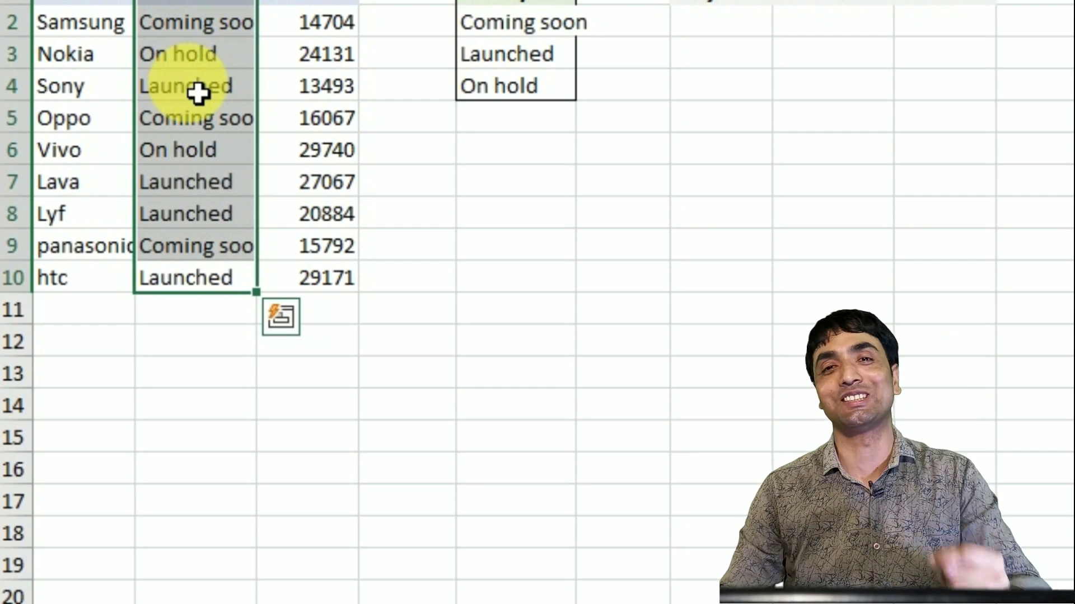
pyautogui.click(524, 36)
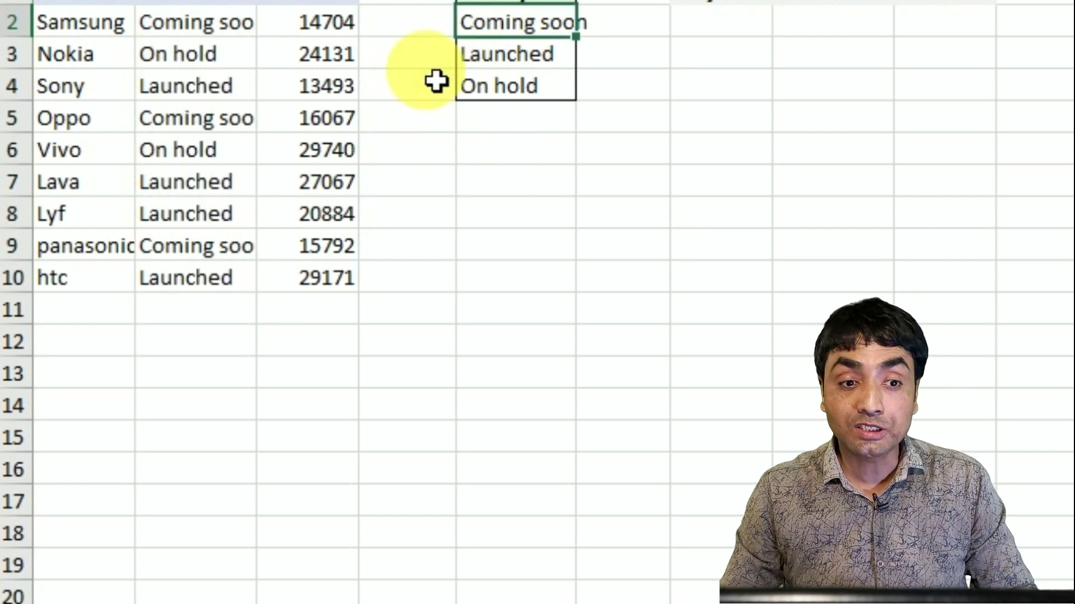
pyautogui.moveTo(707, 34); pyautogui.dragTo(706, 131)
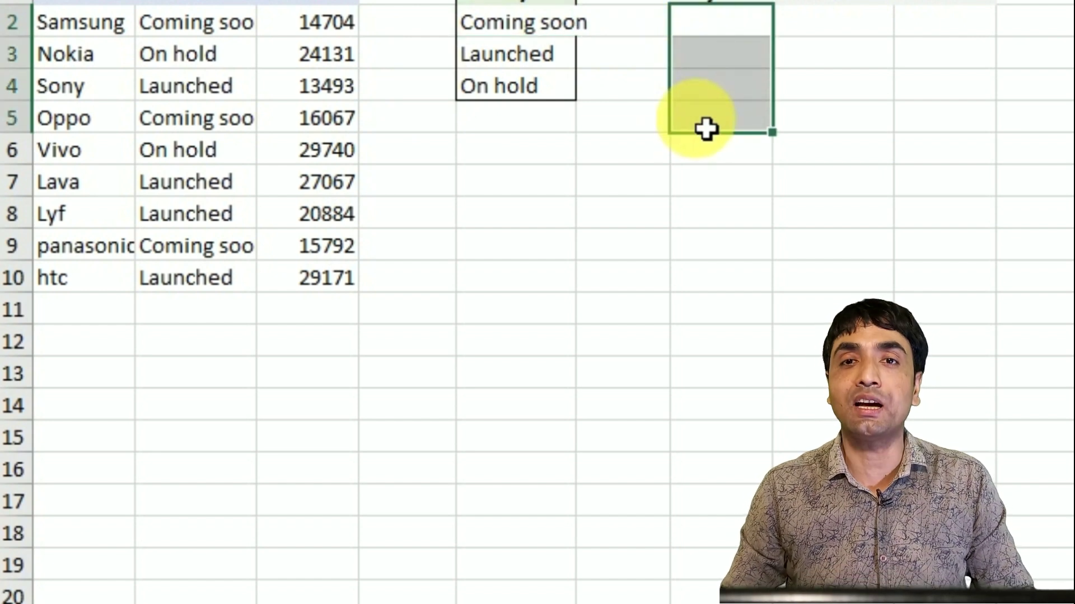
pyautogui.click(497, 56)
pyautogui.click(489, 97)
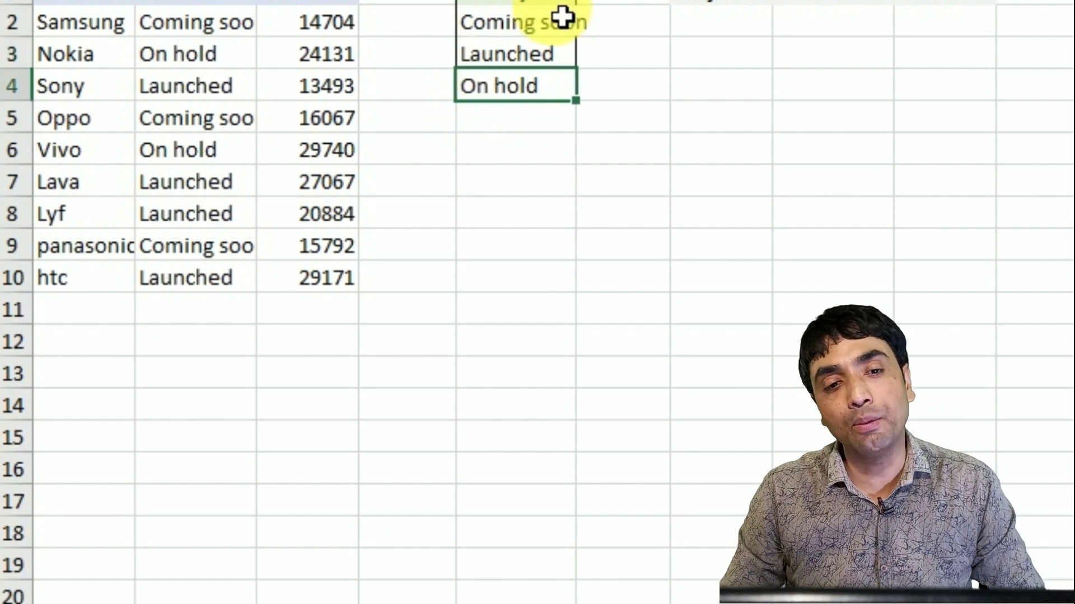
pyautogui.moveTo(559, 20); pyautogui.dragTo(560, 89)
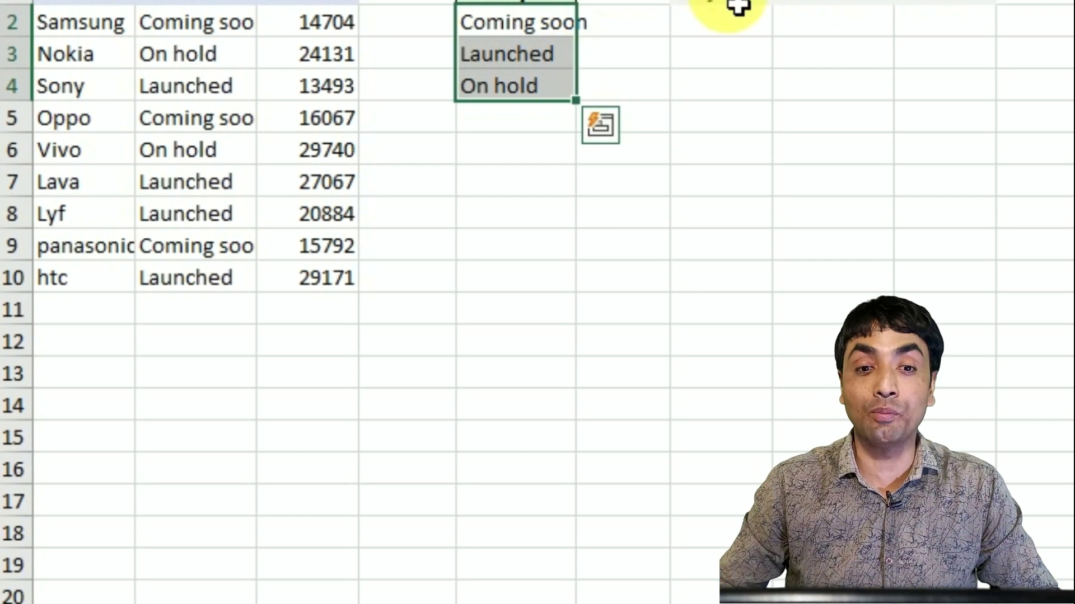
pyautogui.click(727, 33)
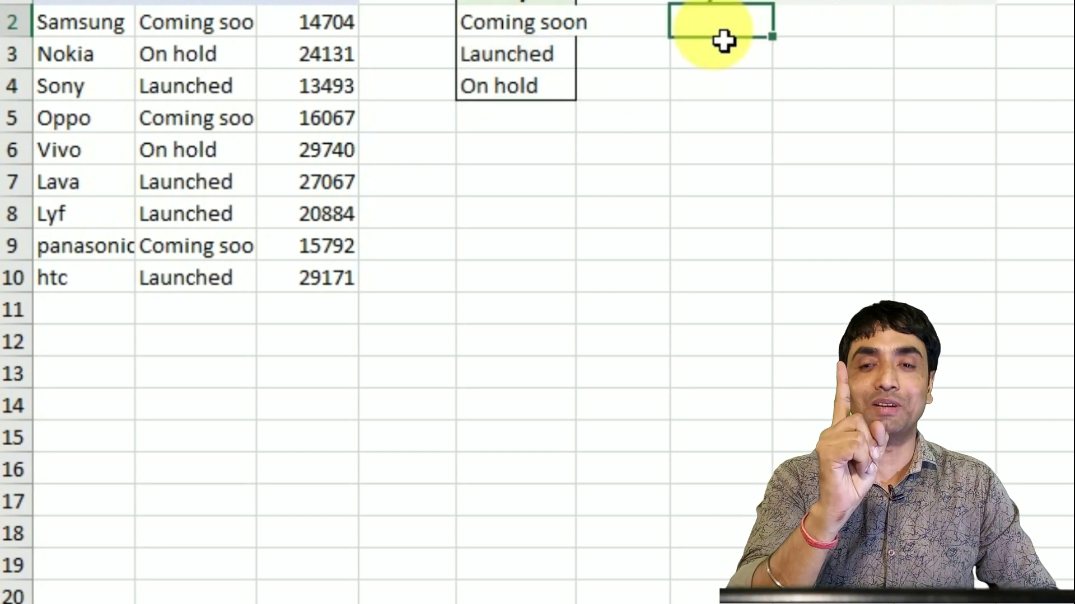
pyautogui.write('=s')
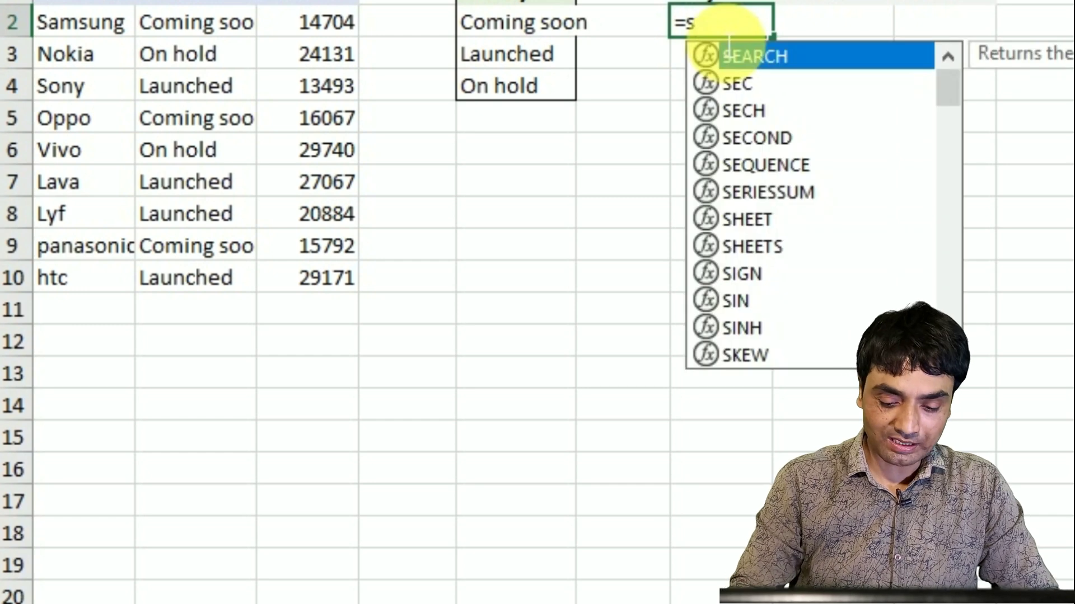
pyautogui.write('ortb')
# - Begin a SORTBY formula in G2 with the product table A2:C10 as the array
pyautogui.press('Tab')
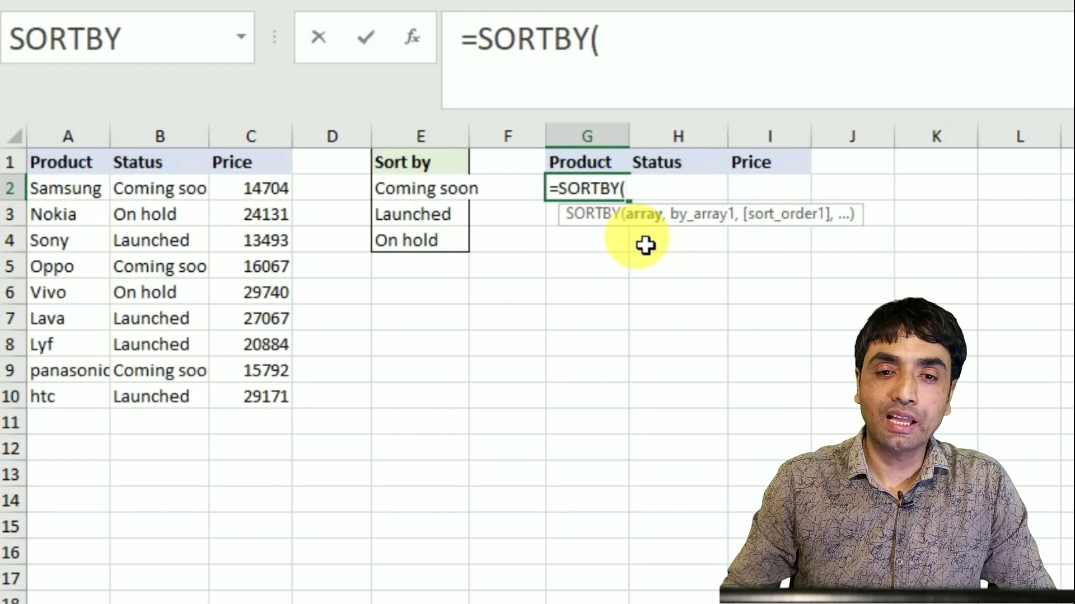
pyautogui.click(77, 197)
pyautogui.moveTo(77, 196); pyautogui.dragTo(237, 399)
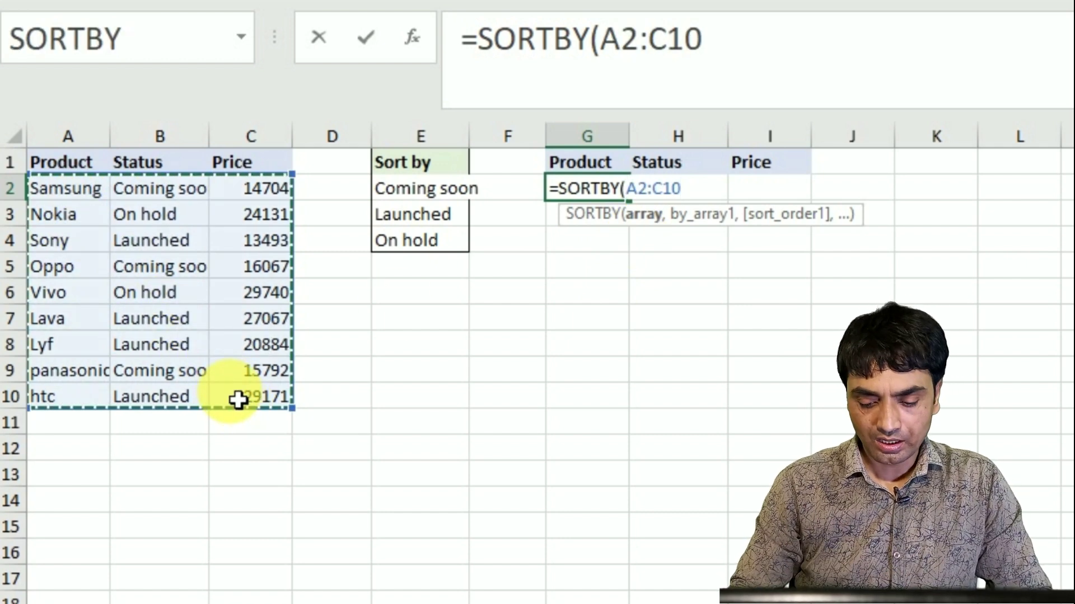
pyautogui.write(',')
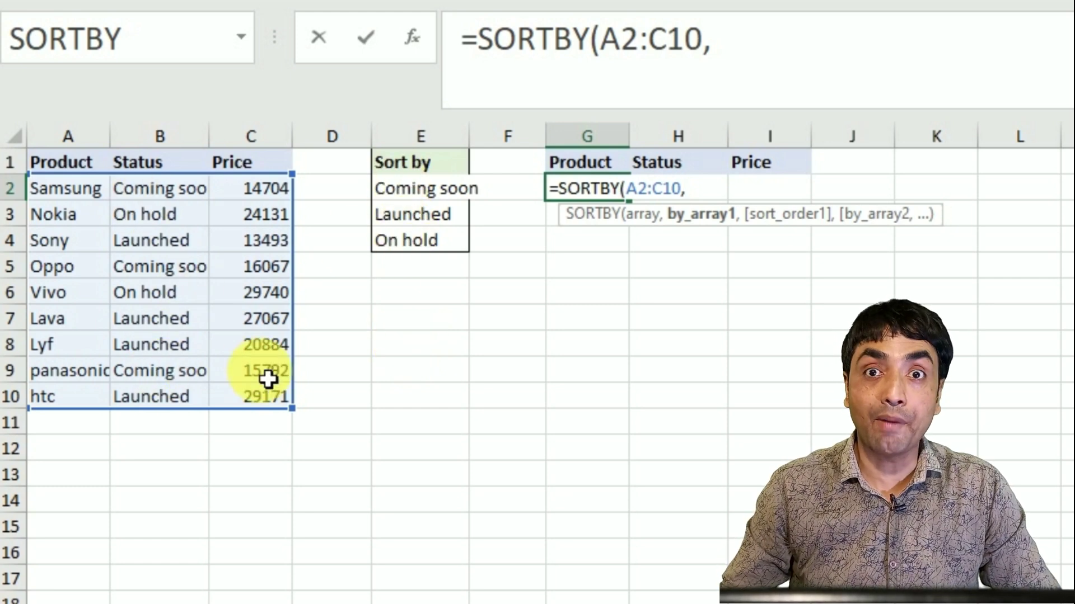
# - Sort by MATCH(B2:B10,E2:E4,0) ascending, then by prices C2:C10, and commit
pyautogui.write('ma')
pyautogui.press('Tab')
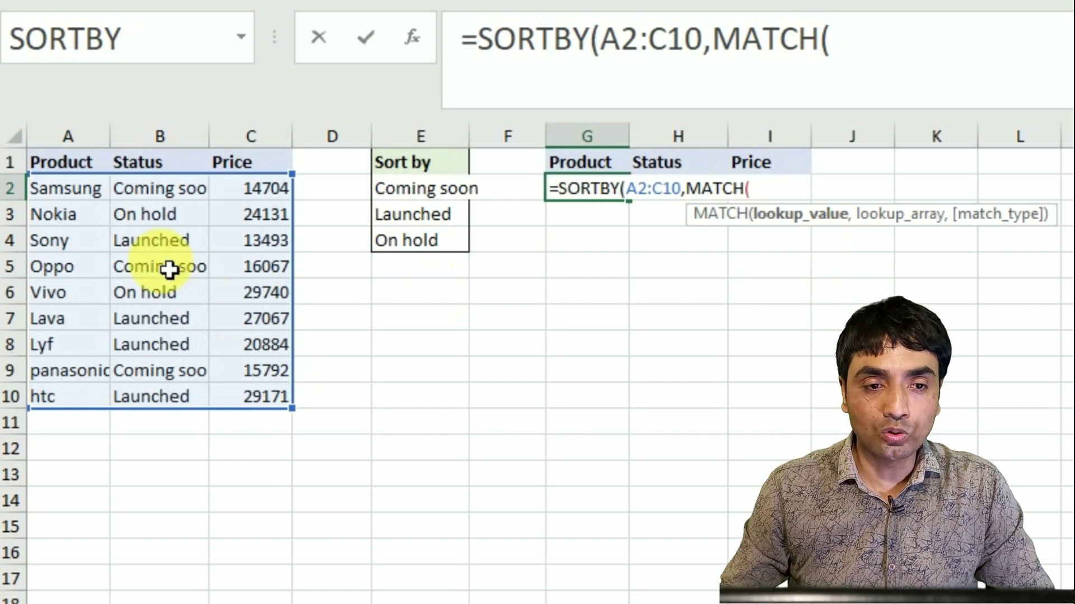
pyautogui.moveTo(148, 195); pyautogui.dragTo(140, 404)
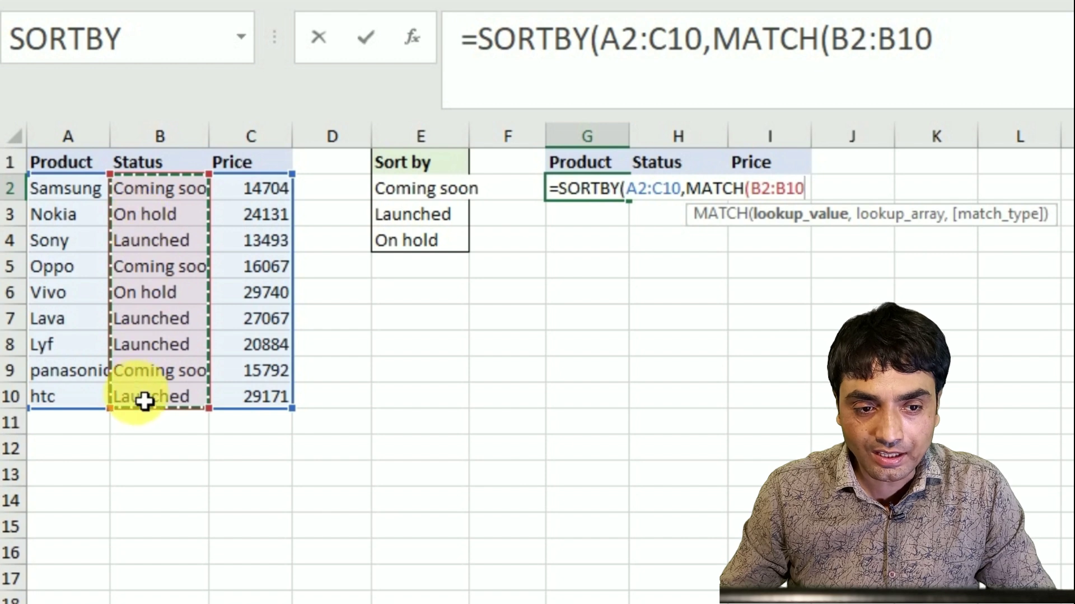
pyautogui.write(',')
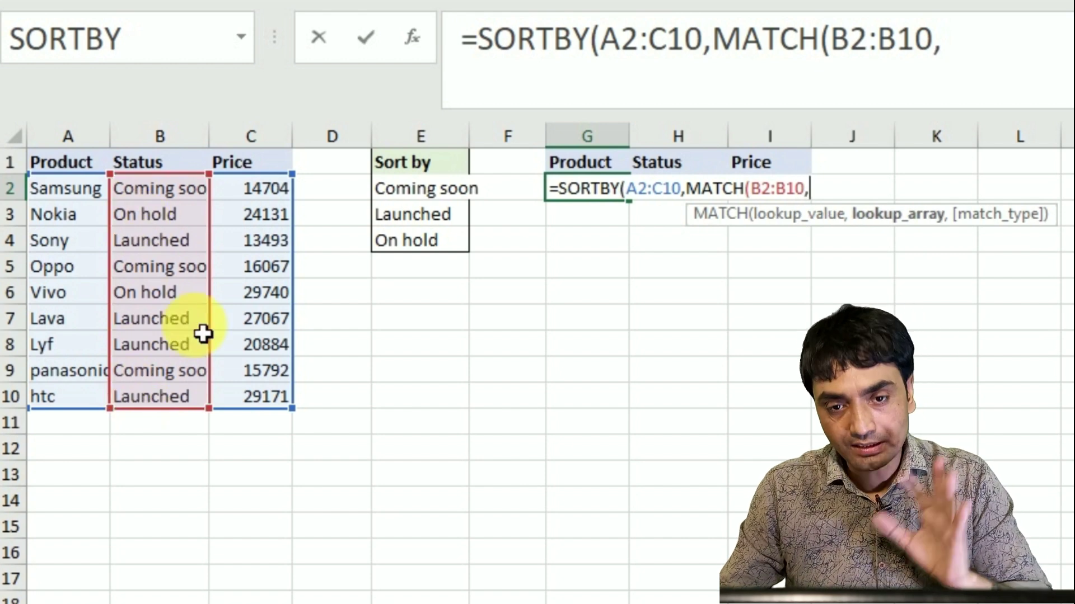
pyautogui.moveTo(412, 199); pyautogui.dragTo(457, 240)
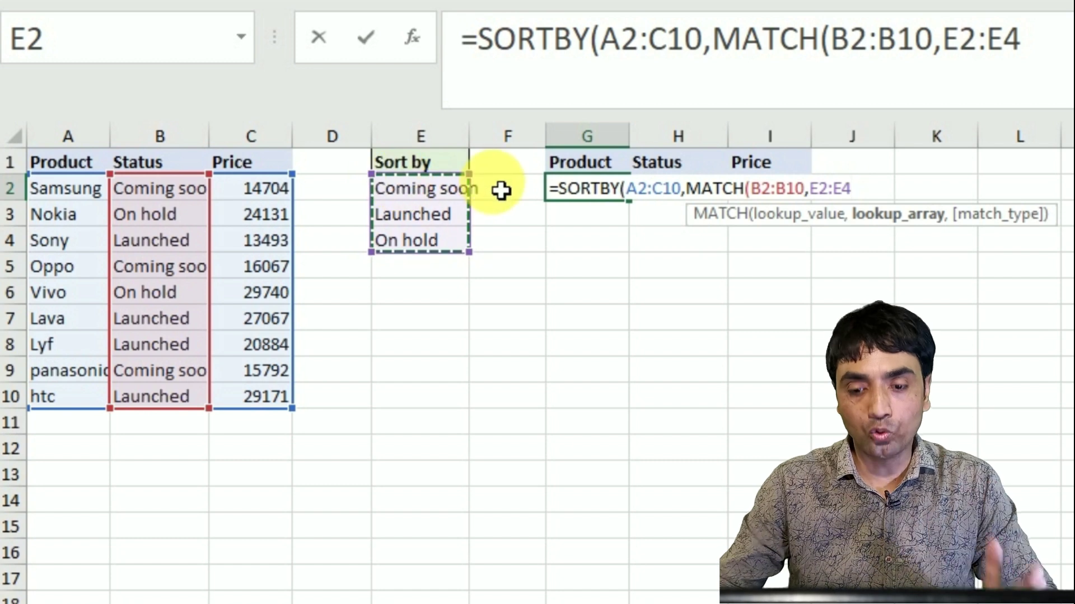
pyautogui.write(',0)')
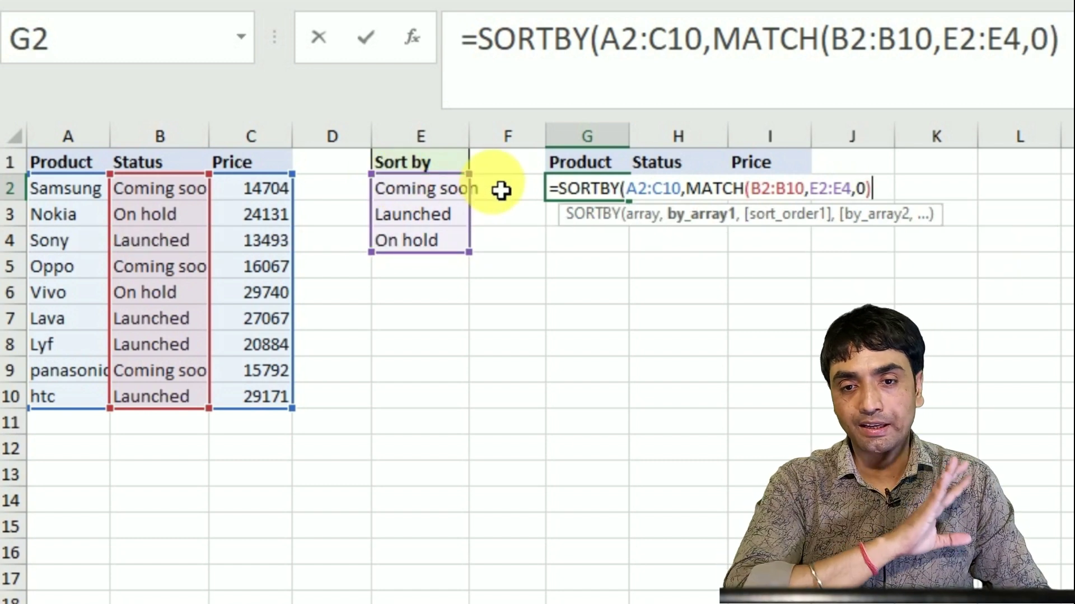
pyautogui.write(',1')
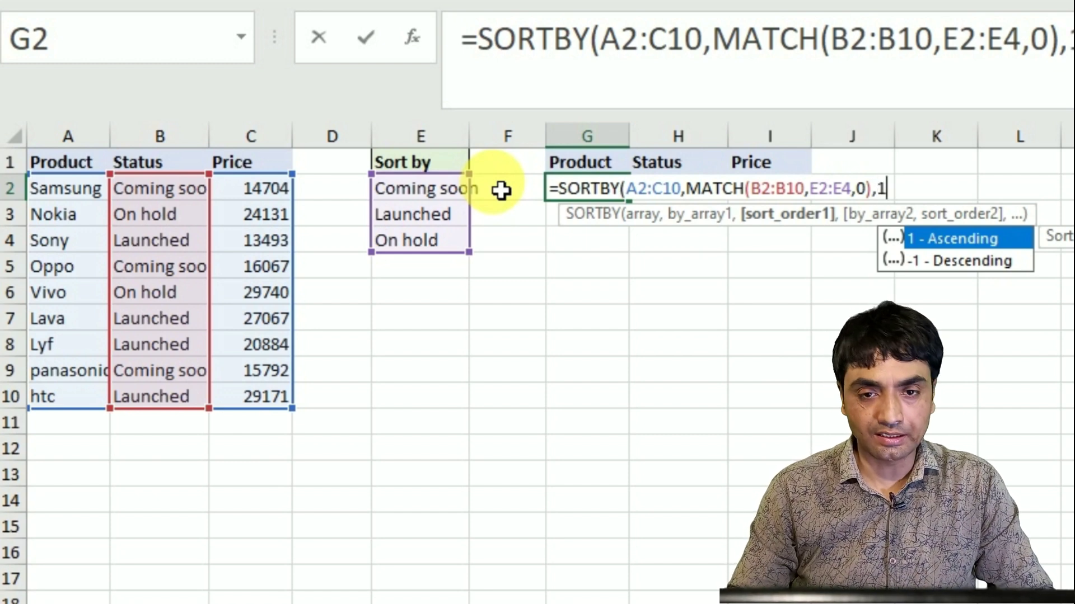
pyautogui.write(',')
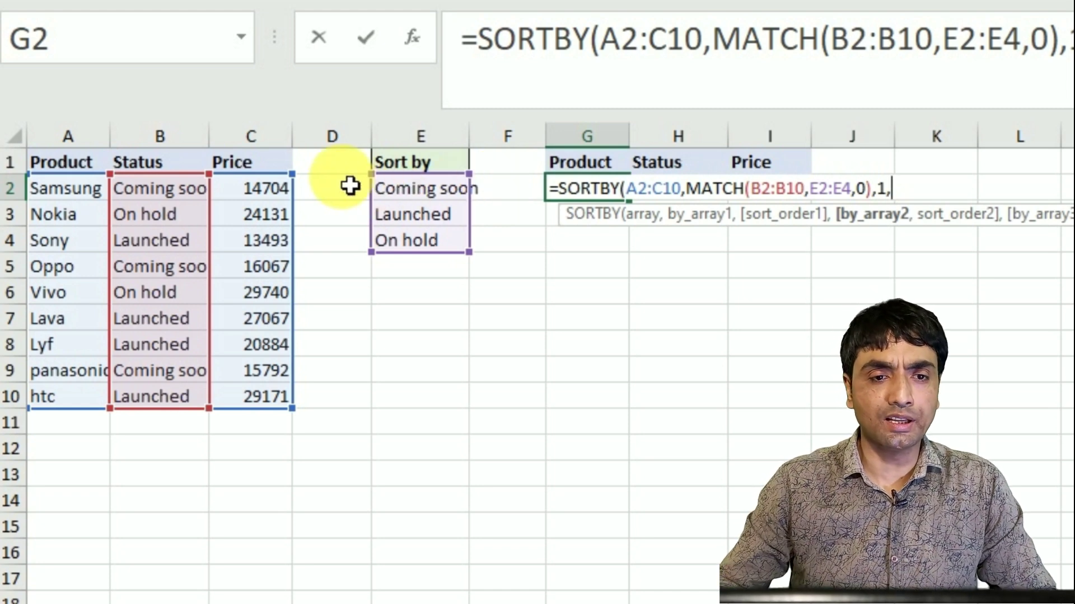
pyautogui.moveTo(271, 192)
pyautogui.mouseDown()
pyautogui.moveTo(280, 426)
pyautogui.moveTo(280, 411)
pyautogui.mouseUp()
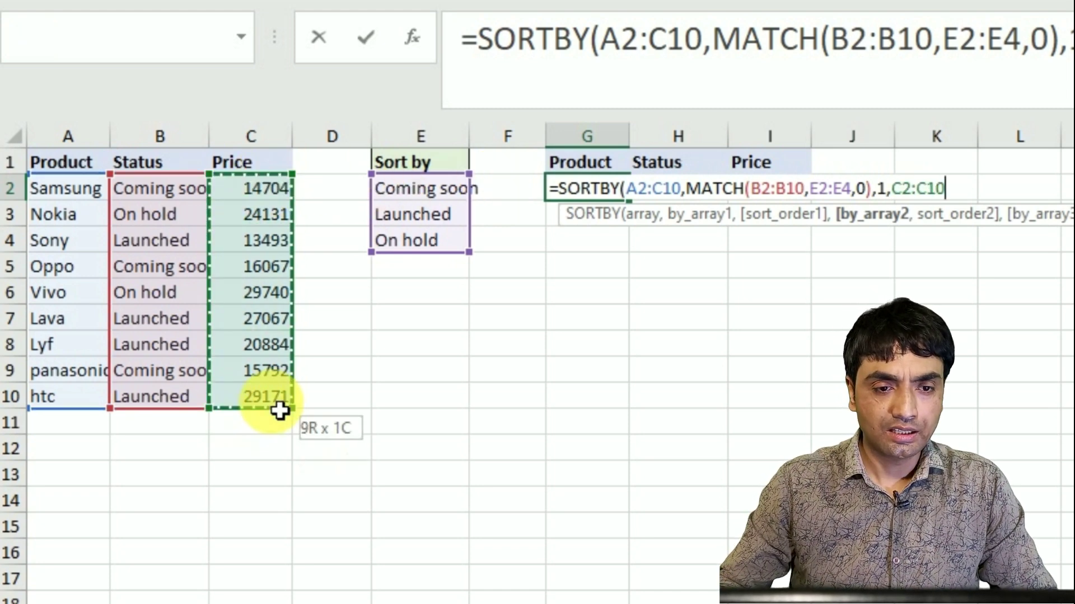
pyautogui.write(',1')
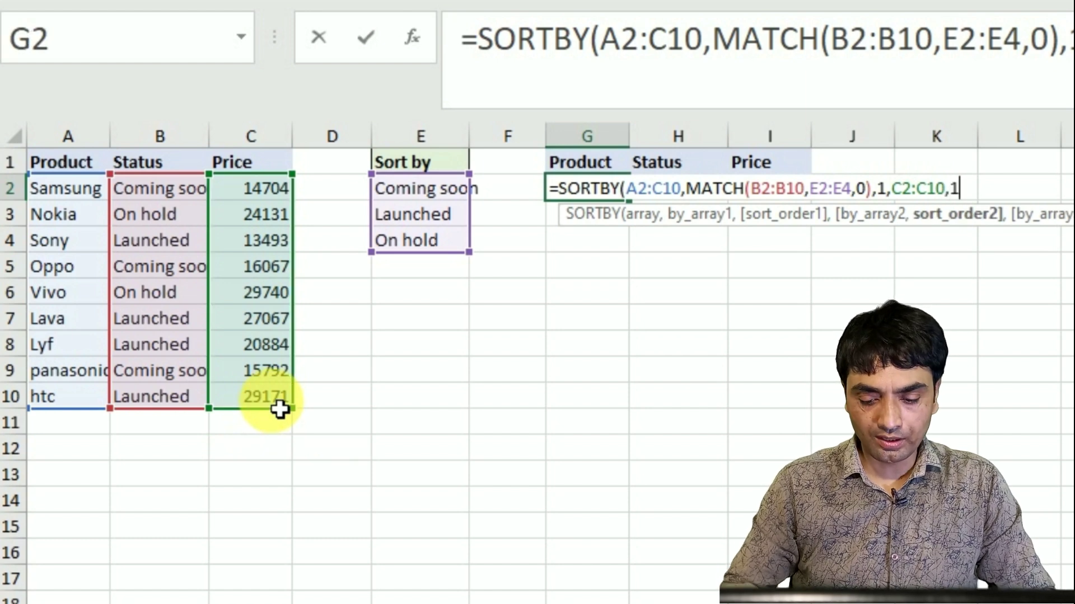
pyautogui.press('Return')
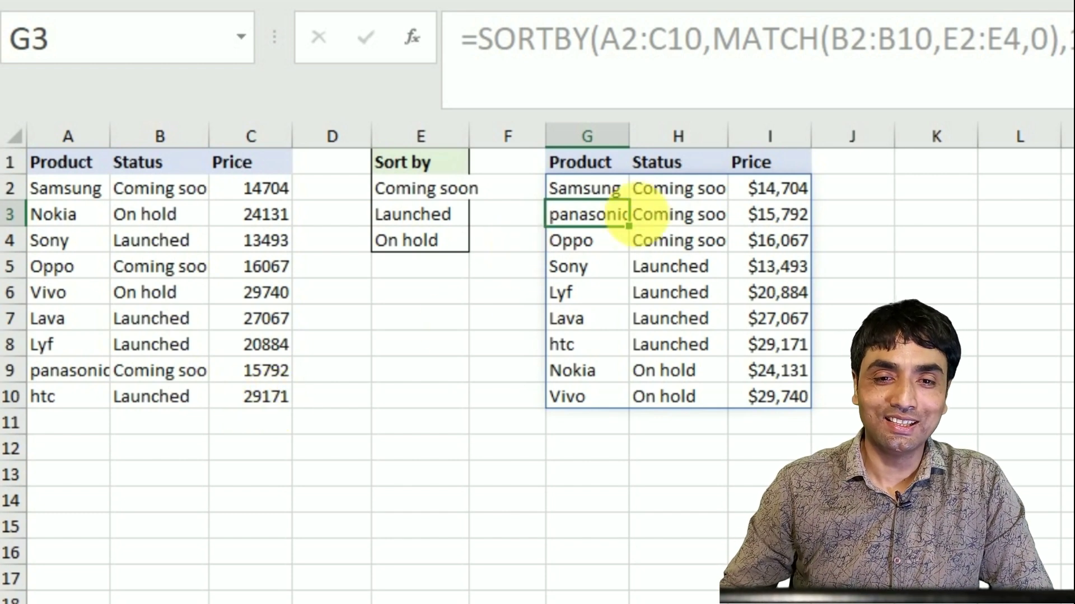
# - Check the Coming soon and On hold groups in the G2:I10 results and reopen the G2 formula
pyautogui.click(678, 199)
pyautogui.moveTo(678, 199); pyautogui.dragTo(679, 344)
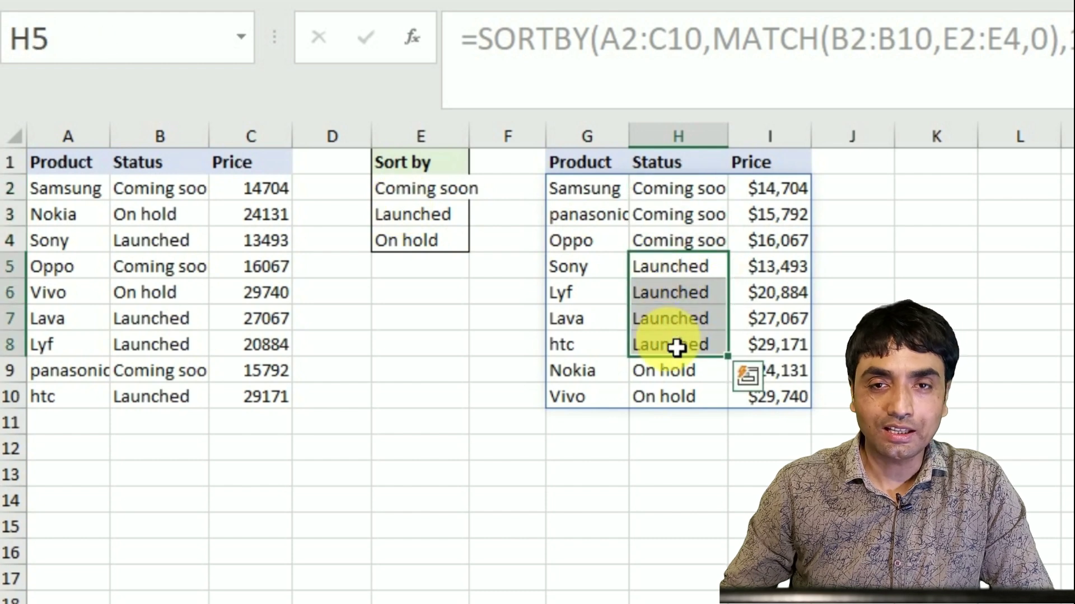
pyautogui.moveTo(677, 378); pyautogui.dragTo(669, 403)
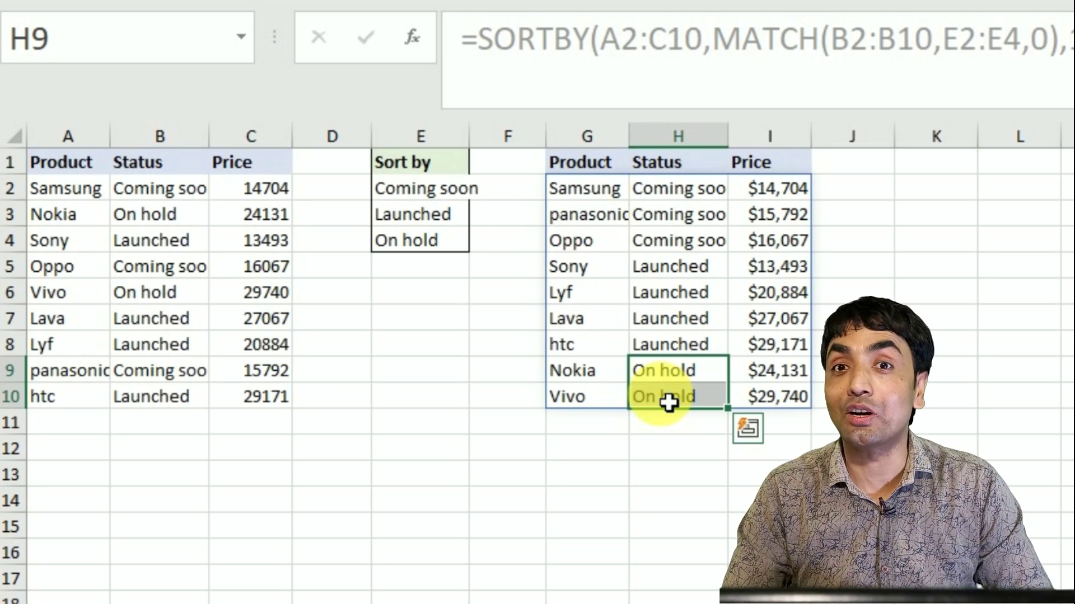
pyautogui.click(590, 202)
pyautogui.doubleClick(582, 193)
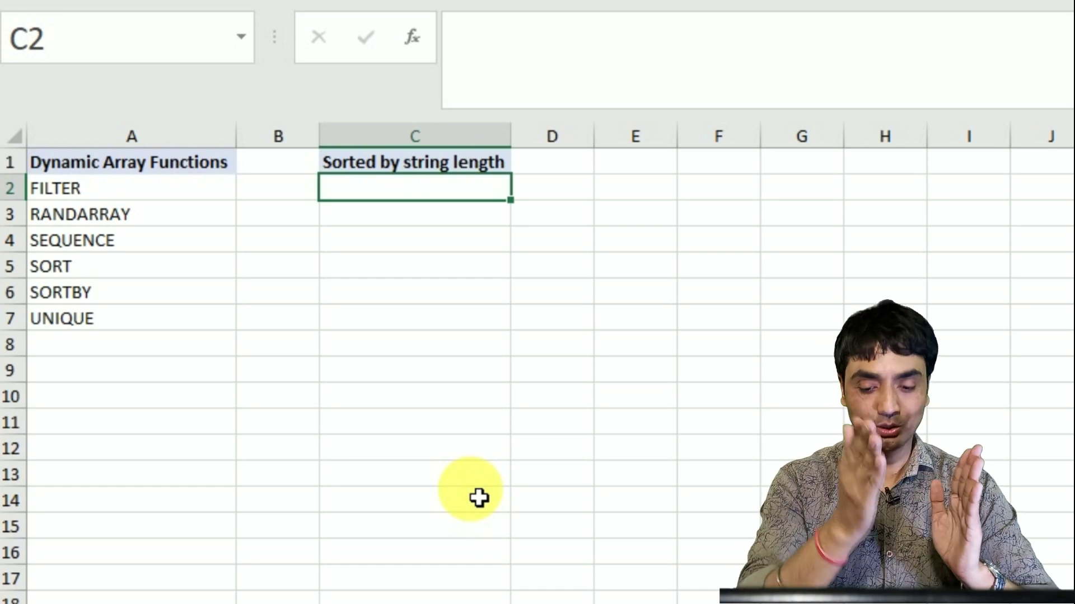
# - Enter =SORTBY(A2:A7,LEN(A2:A7),1) in C2 to list the function names shortest first
pyautogui.write('=')
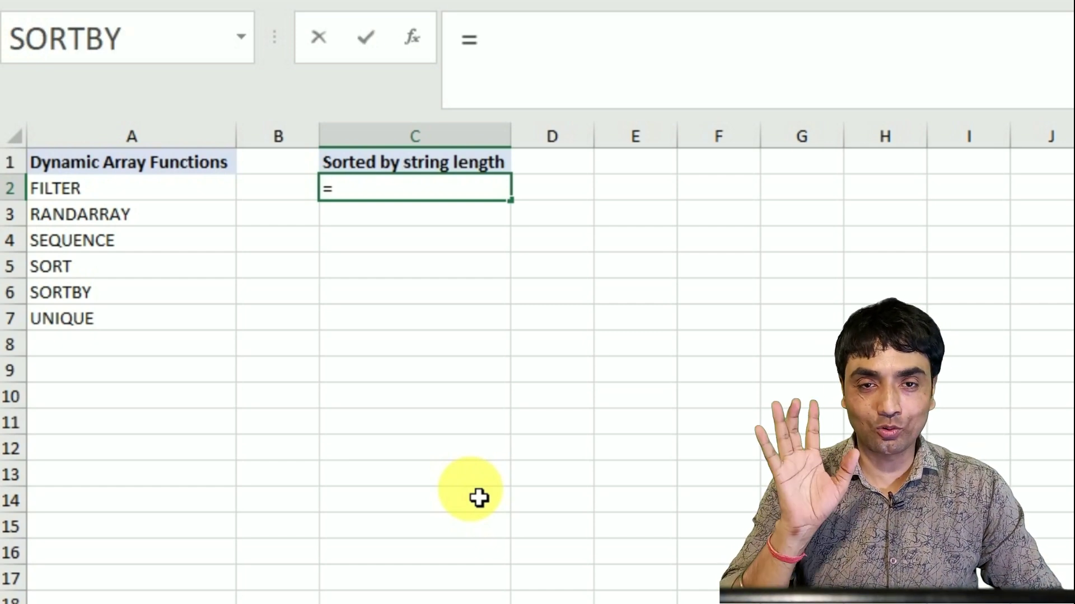
pyautogui.write('sortby')
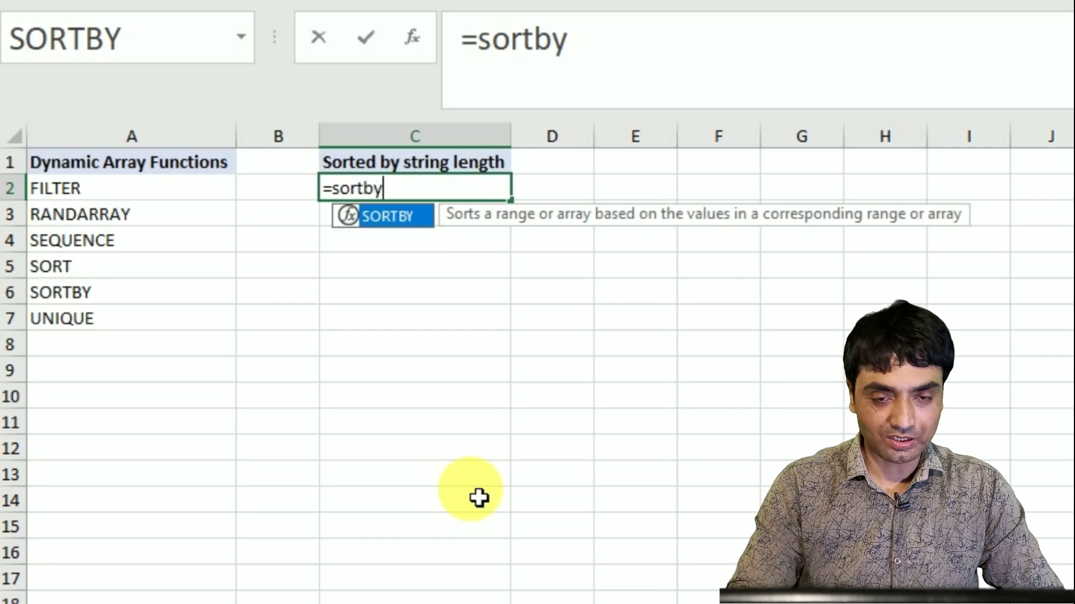
pyautogui.press('Tab')
pyautogui.moveTo(139, 193); pyautogui.dragTo(126, 316)
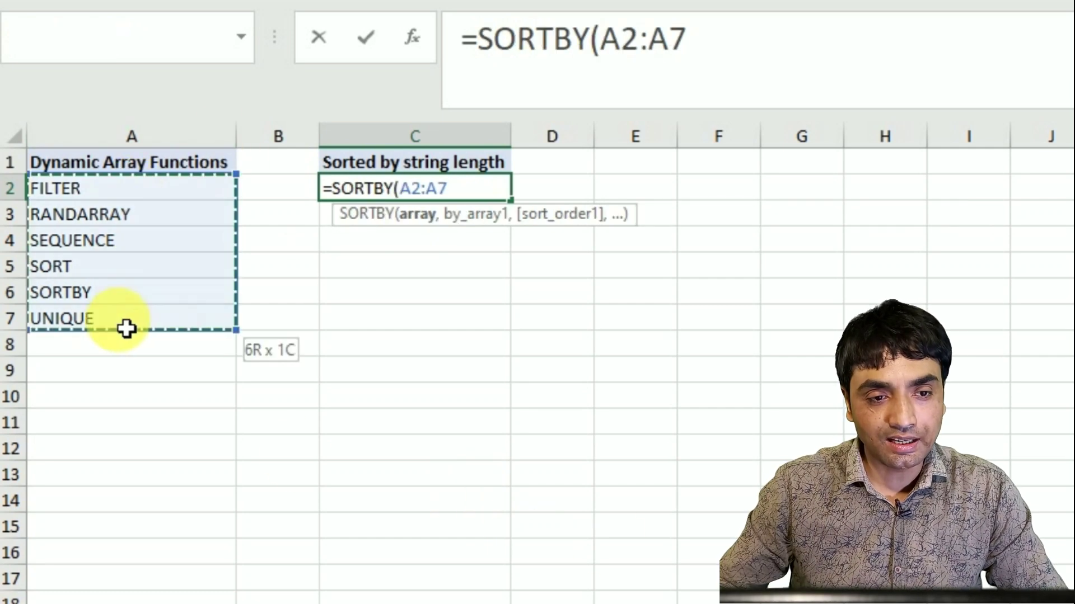
pyautogui.write(',len')
pyautogui.press('Tab')
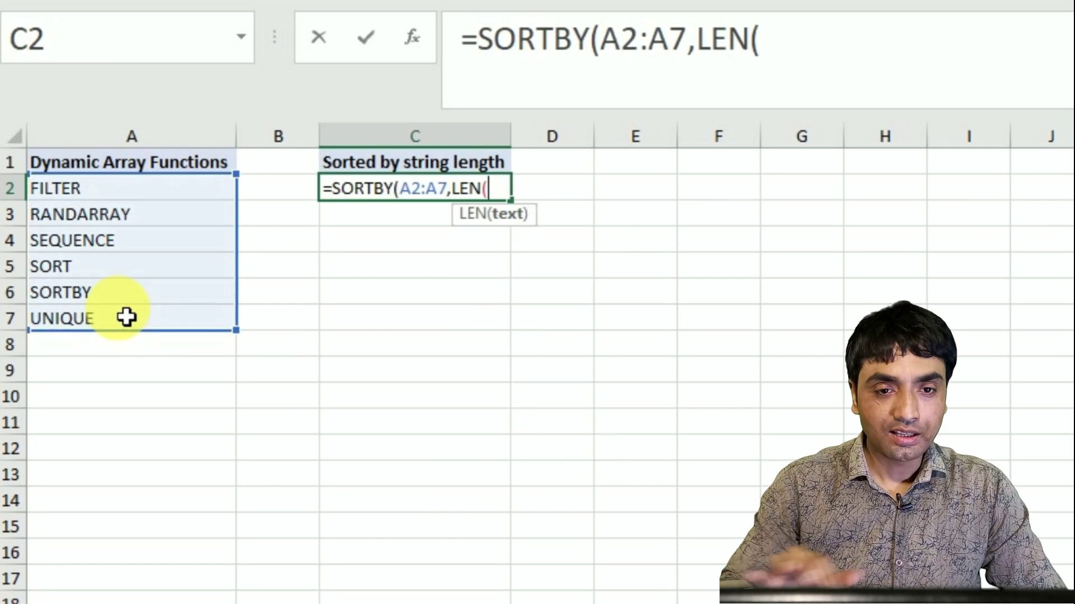
pyautogui.moveTo(123, 202); pyautogui.dragTo(116, 328)
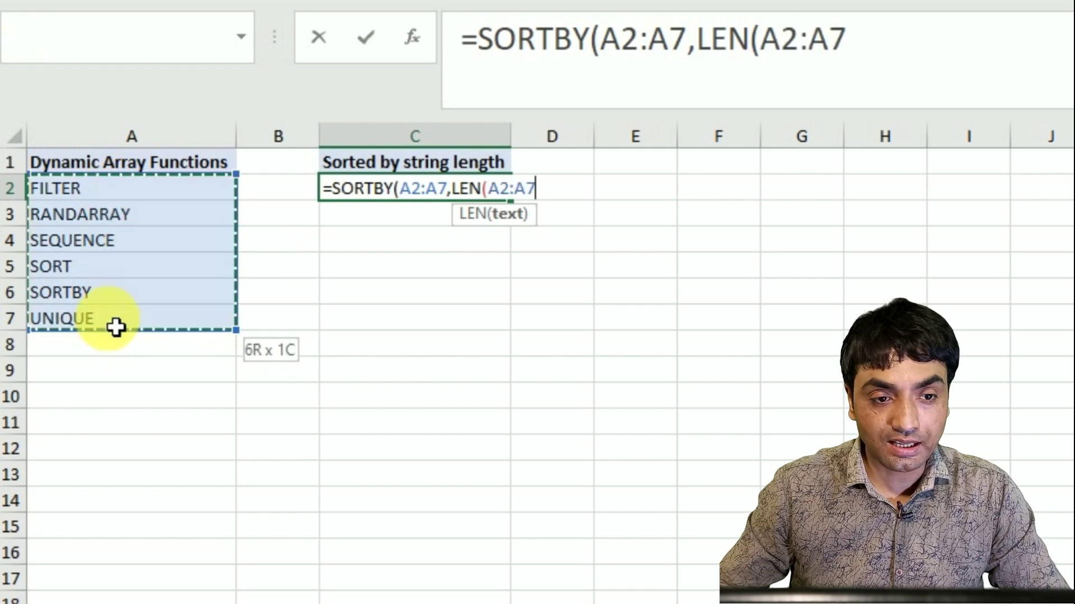
pyautogui.write('),1 )')
pyautogui.press('Return')
pyautogui.press('Up')
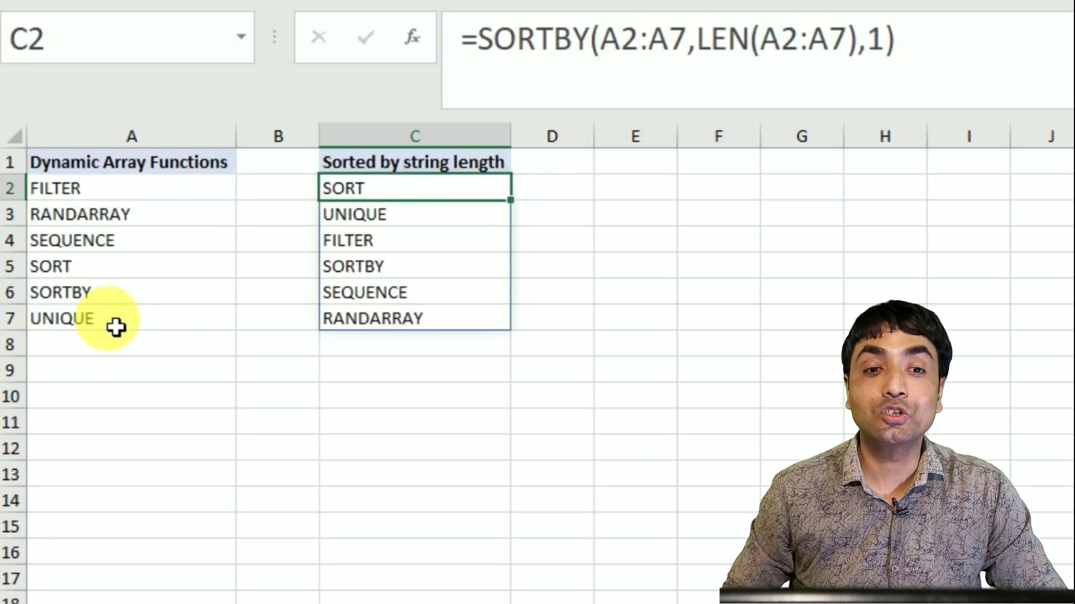
pyautogui.press('Right')
# - Enter =SORTBY(A2:A7,LEN(A2:A7),-1) in D2 and compare it with column C's shortest-first list
pyautogui.write('=sortby')
pyautogui.press('Tab')
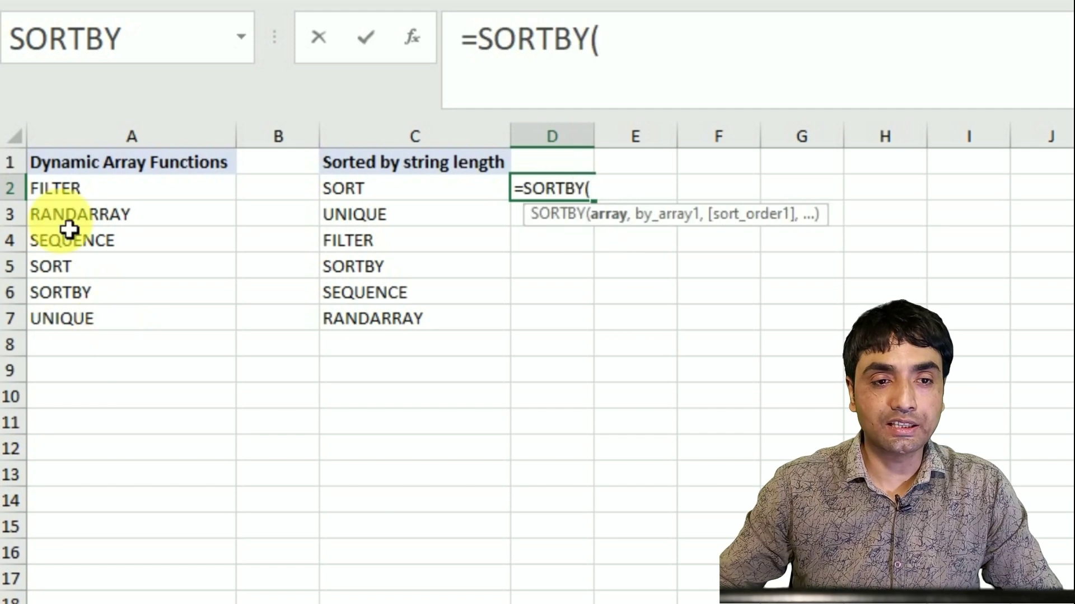
pyautogui.moveTo(72, 193); pyautogui.dragTo(75, 329)
pyautogui.write(',')
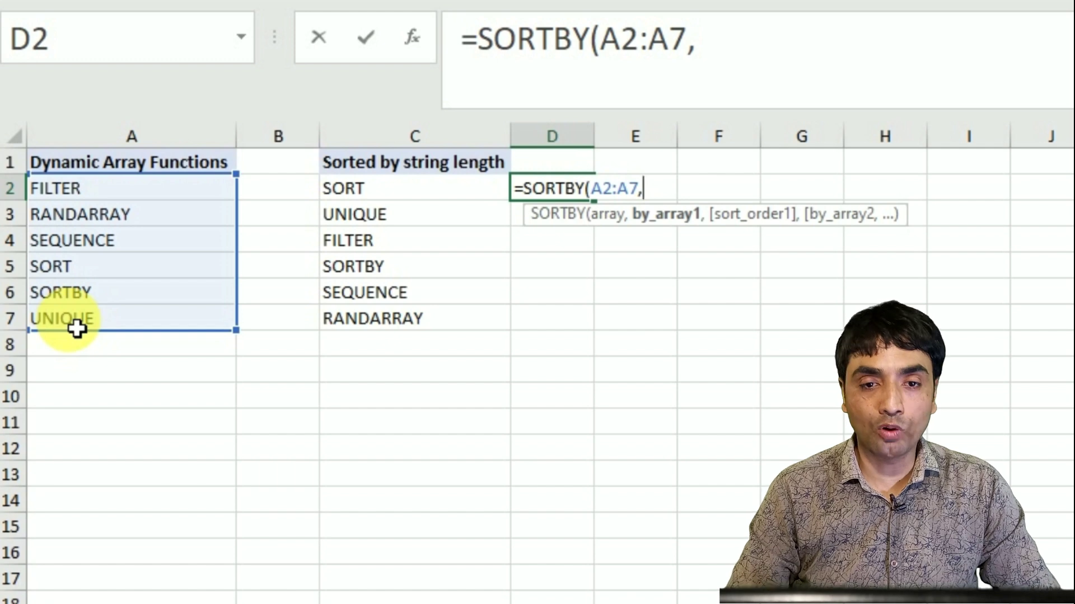
pyautogui.write('len')
pyautogui.press('Tab')
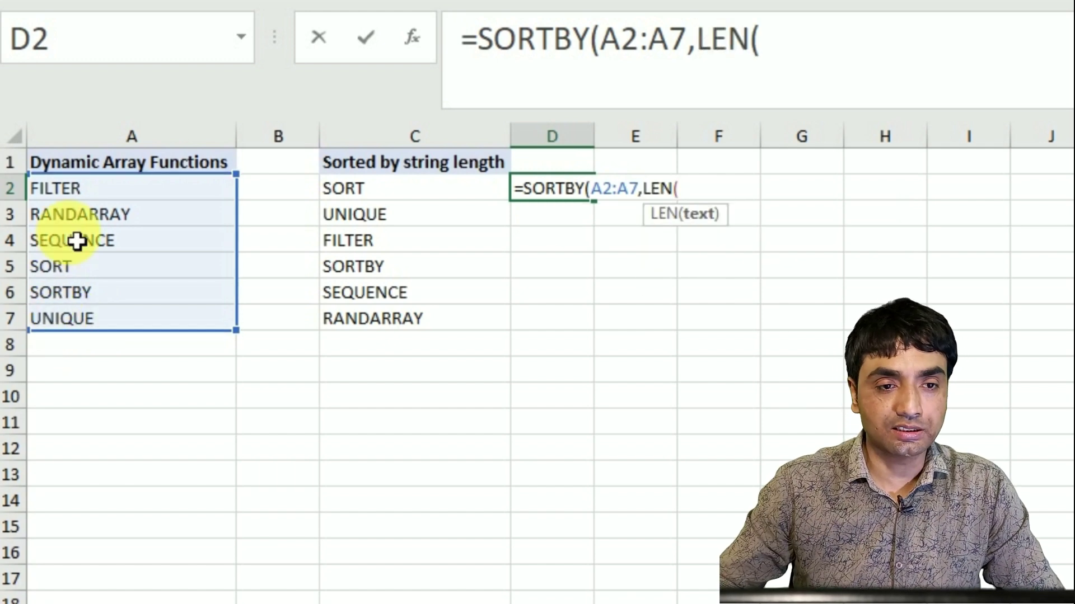
pyautogui.moveTo(87, 201); pyautogui.dragTo(99, 328)
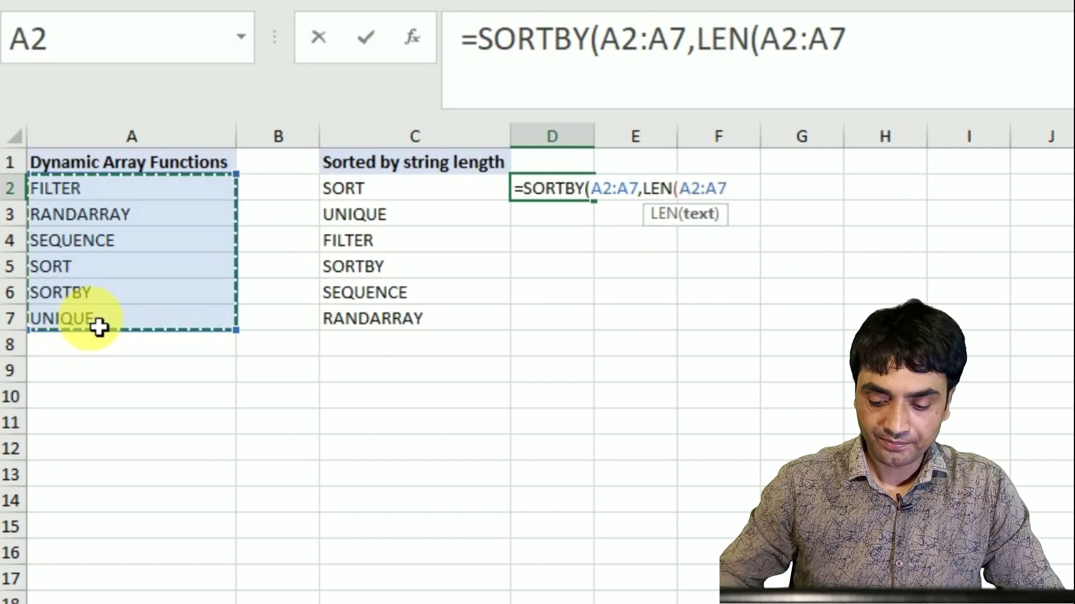
pyautogui.write('),')
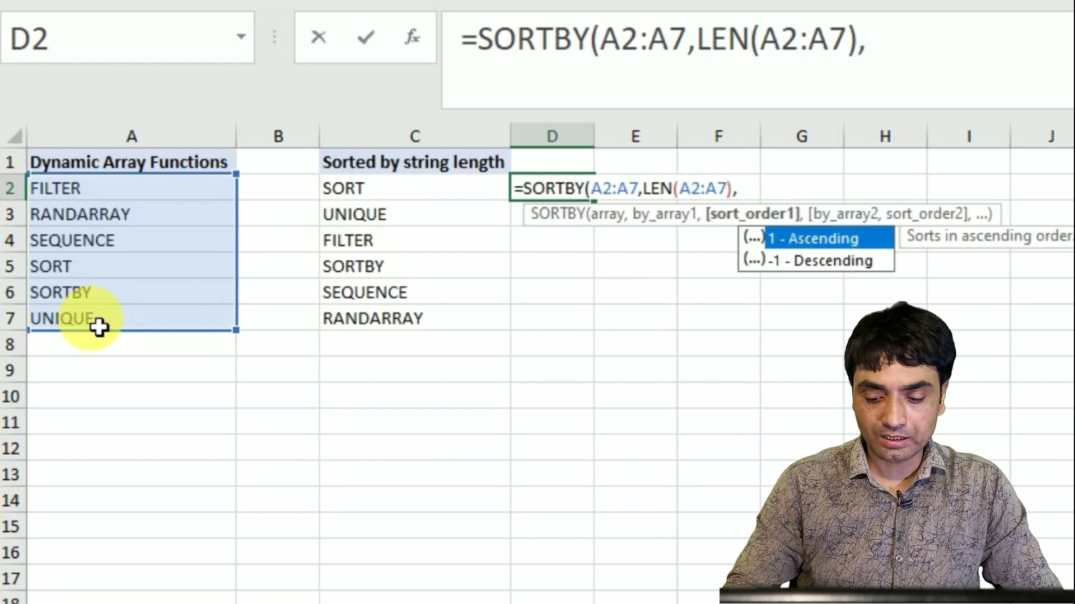
pyautogui.write('0-1)')
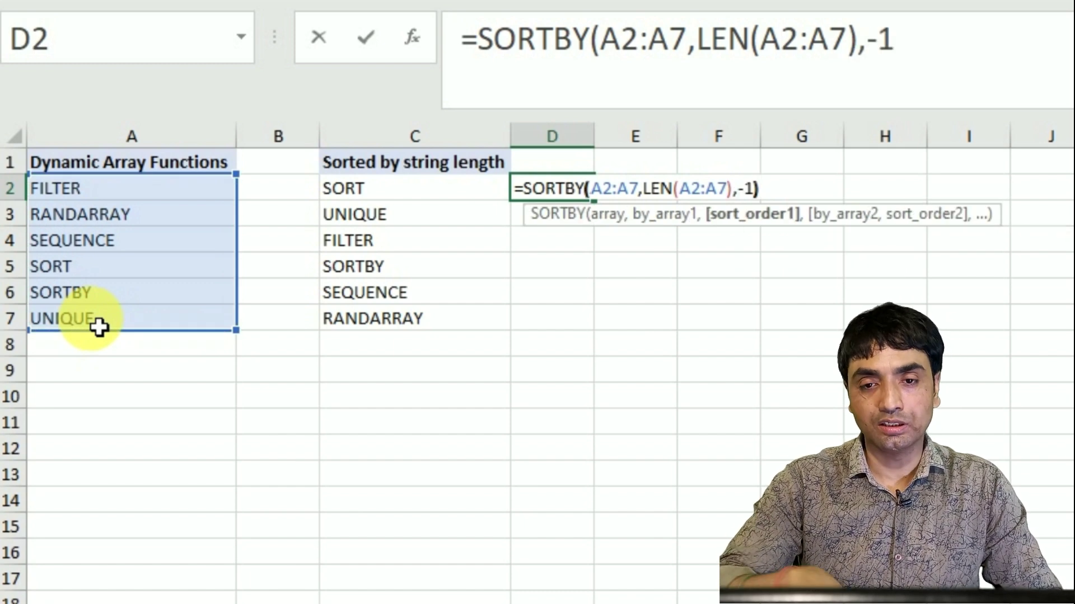
pyautogui.press('Return')
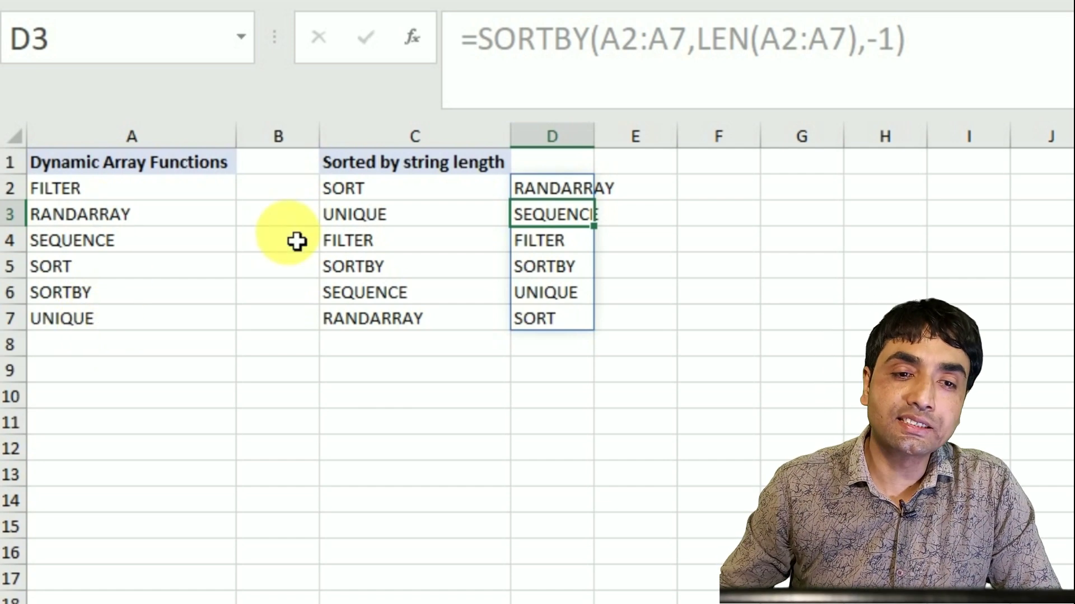
pyautogui.moveTo(369, 197); pyautogui.dragTo(372, 328)
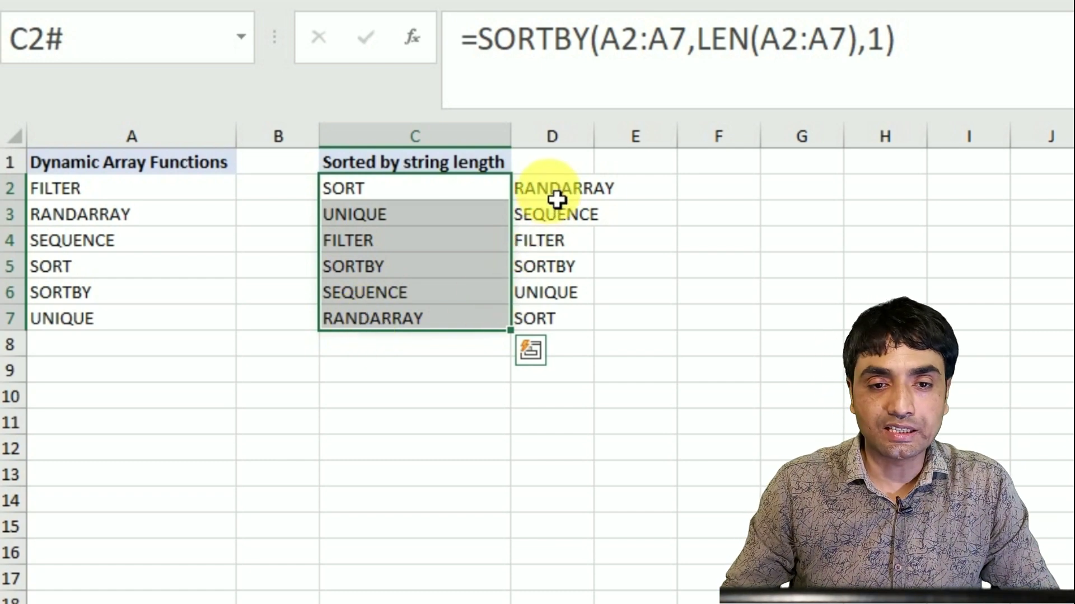
pyautogui.moveTo(557, 201); pyautogui.dragTo(558, 318)
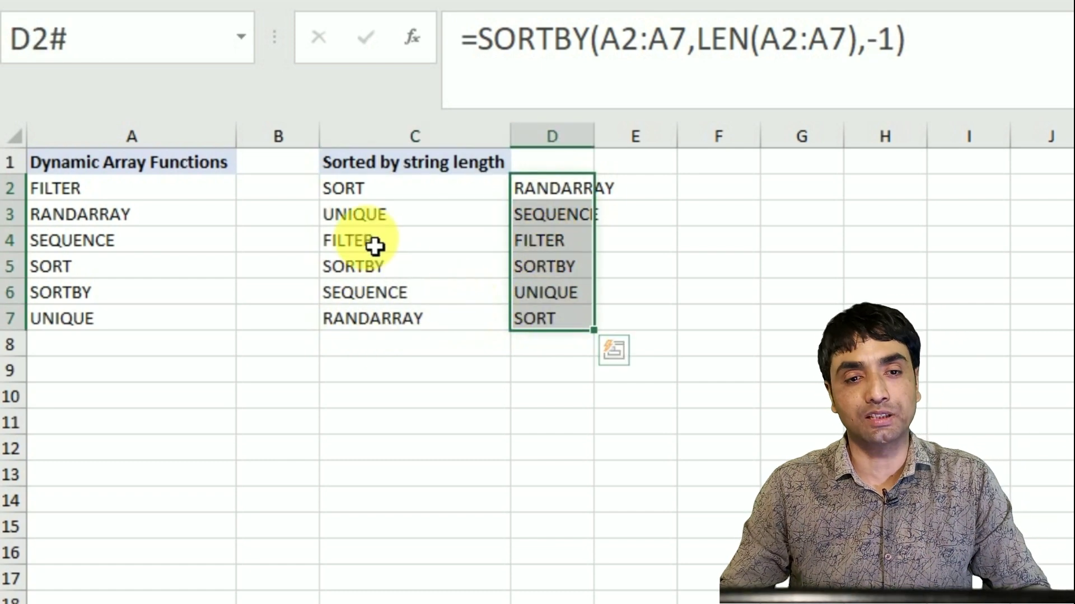
pyautogui.click(358, 197)
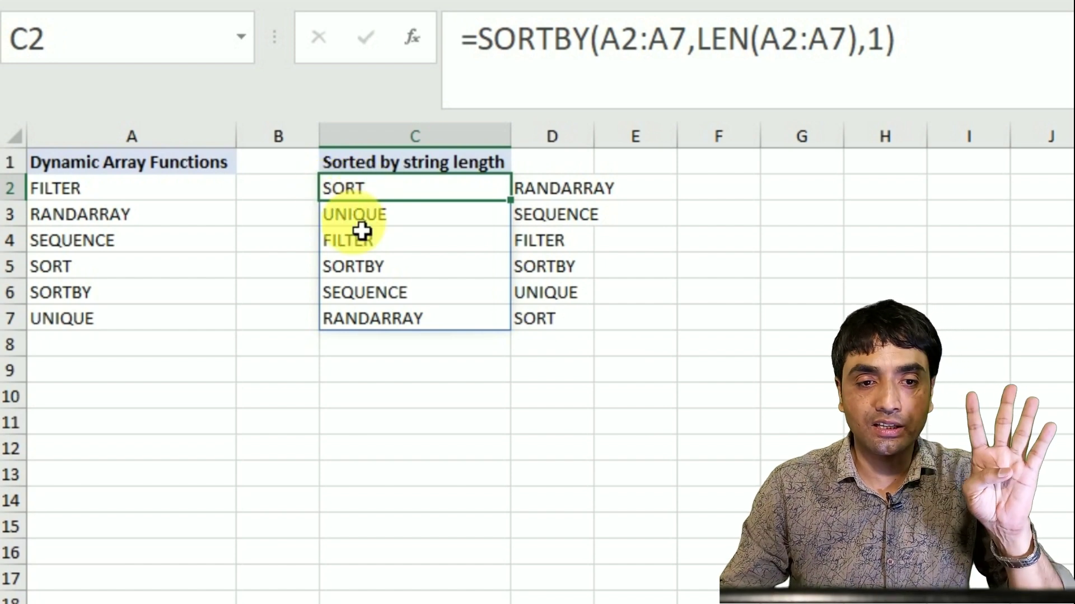
pyautogui.click(361, 221)
pyautogui.click(392, 299)
pyautogui.click(439, 324)
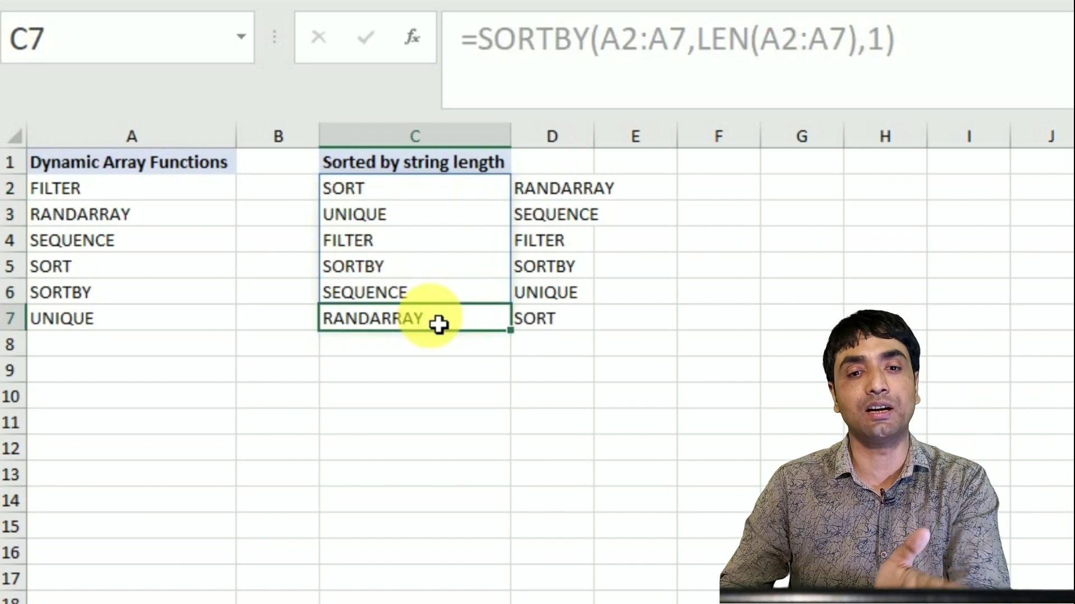
pyautogui.click(550, 197)
pyautogui.click(555, 223)
pyautogui.click(552, 241)
pyautogui.click(553, 290)
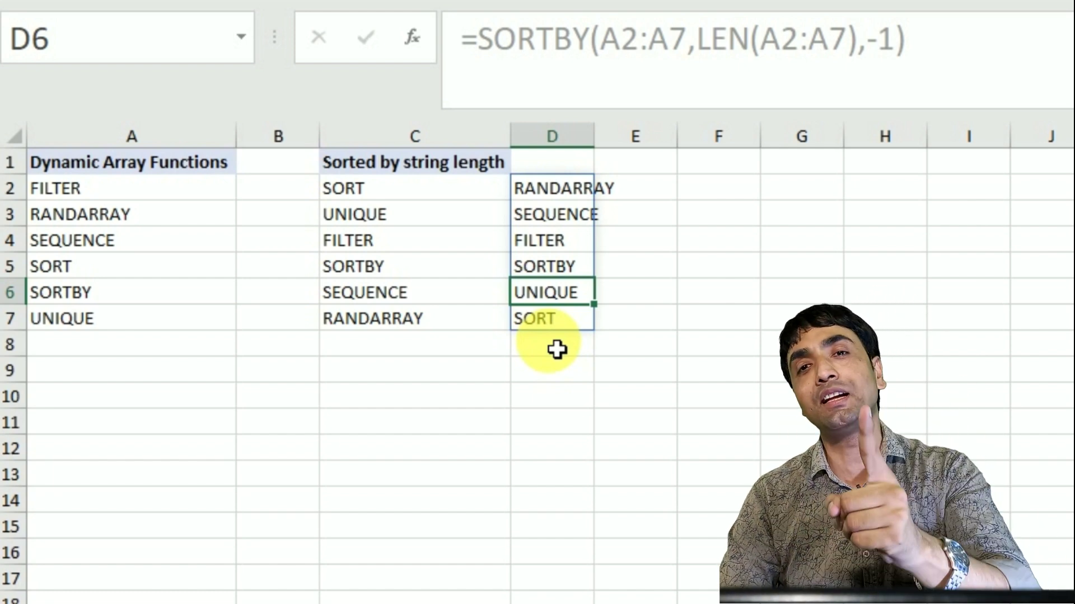
pyautogui.click(816, 367)
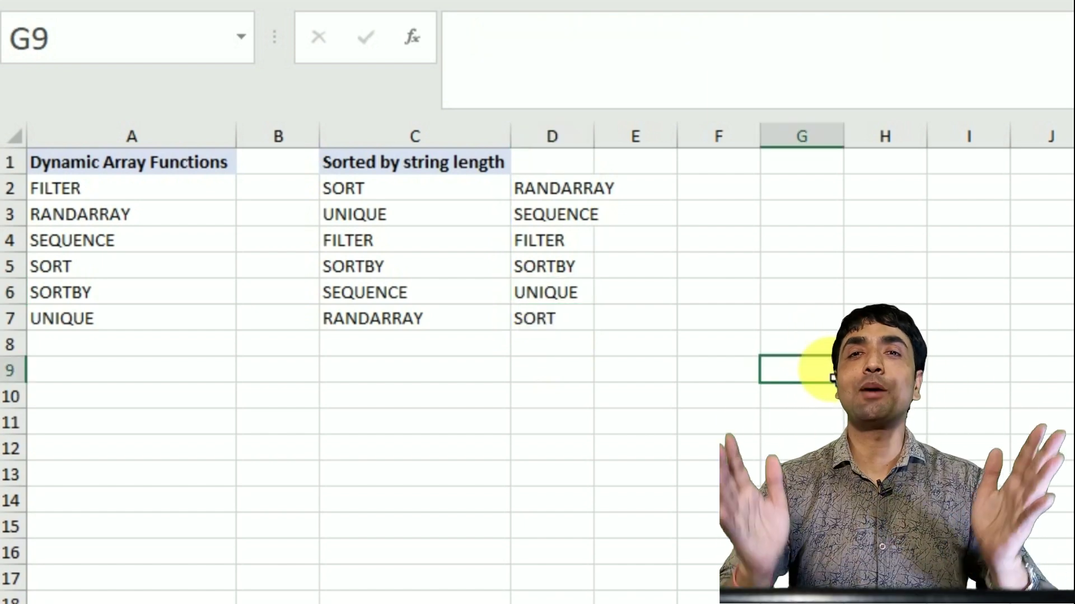